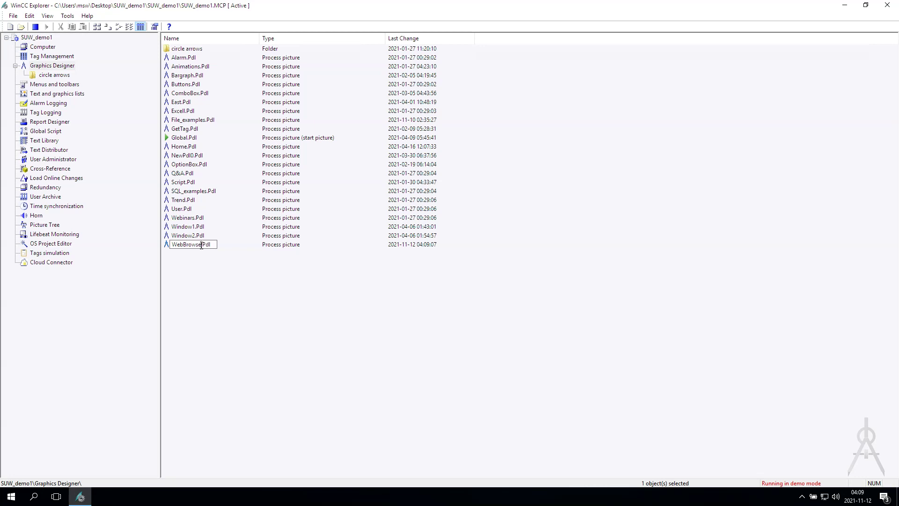
Confirm WebBrowser.Pdl as the name of the new process picture.
key(Return)
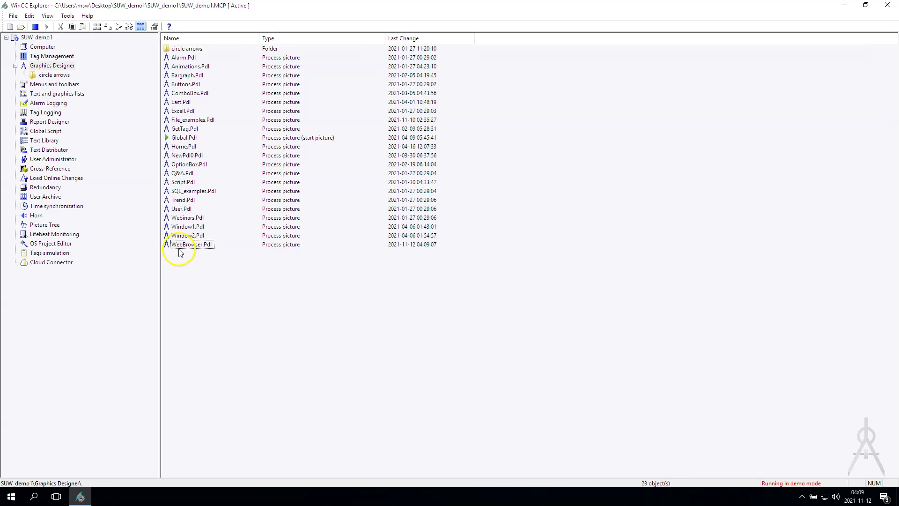
Open WebBrowser.Pdl and add the static text 'web browser to display google and pdf' across the top.
double_click(180, 244)
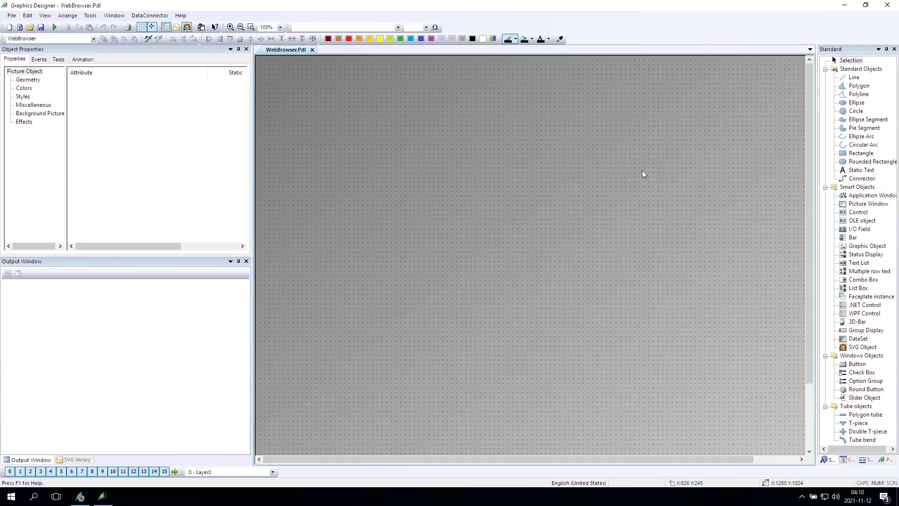
click(568, 206)
click(429, 140)
right_click(430, 140)
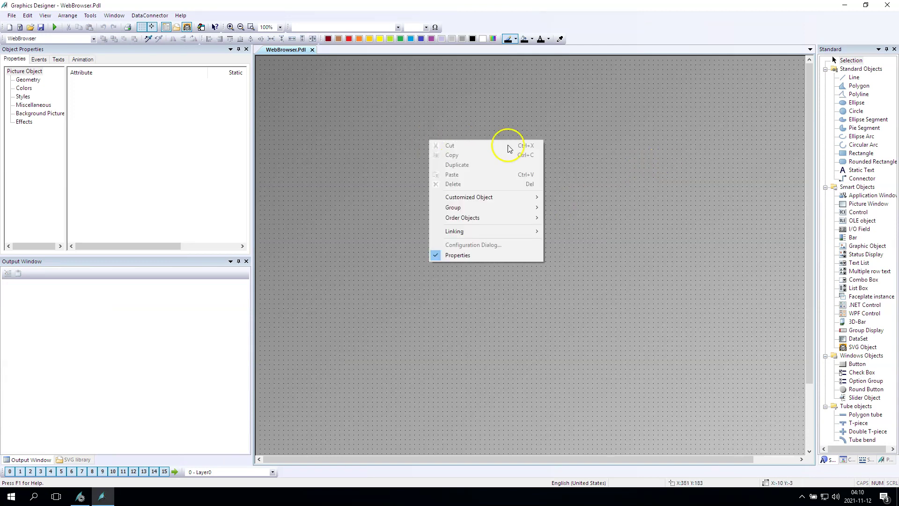
click(527, 349)
click(812, 67)
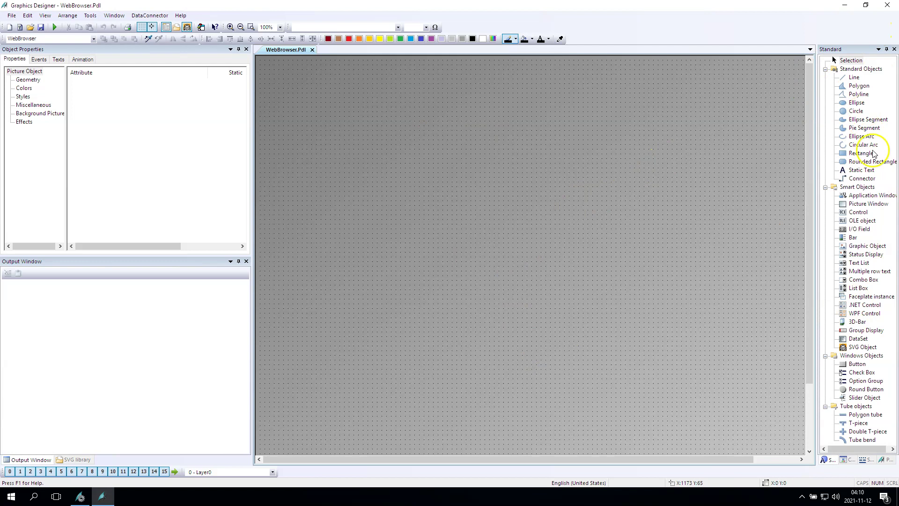
click(861, 170)
drag(325, 64, 625, 107)
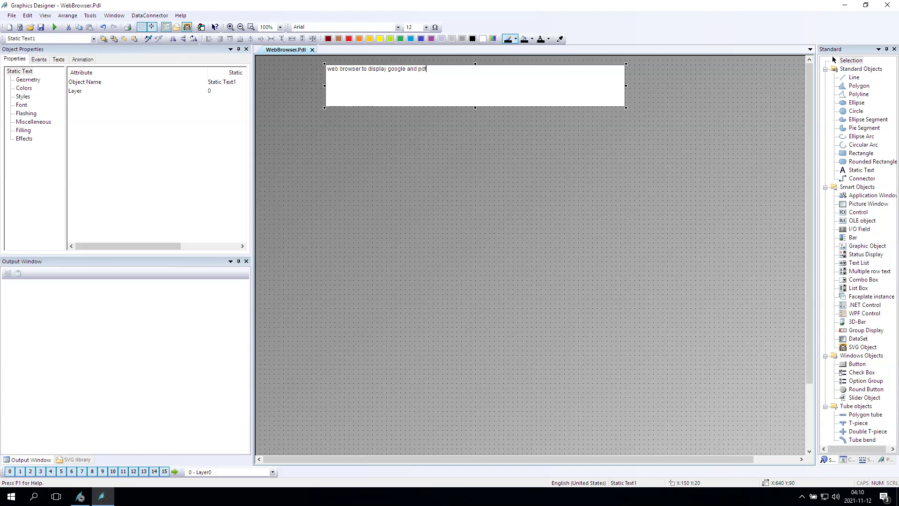
click(654, 130)
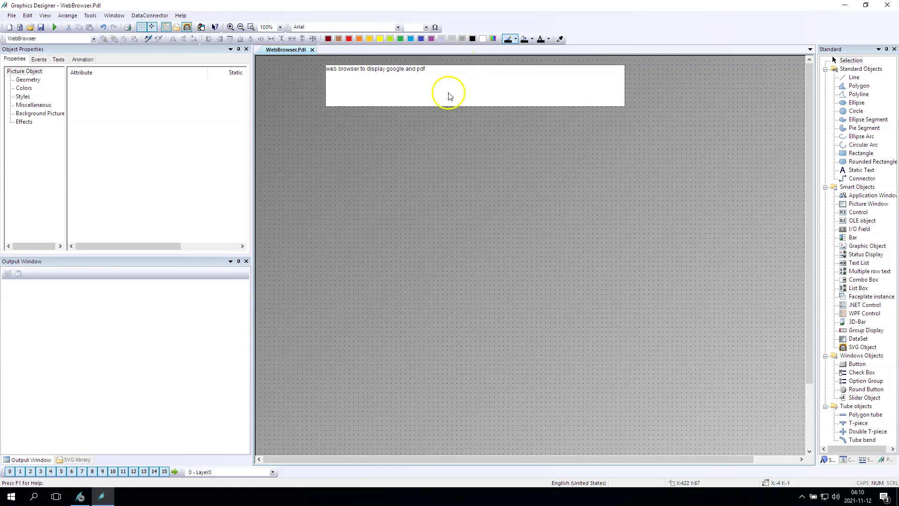
Enlarge the title's font size to 36 pt.
click(450, 92)
click(426, 27)
click(407, 97)
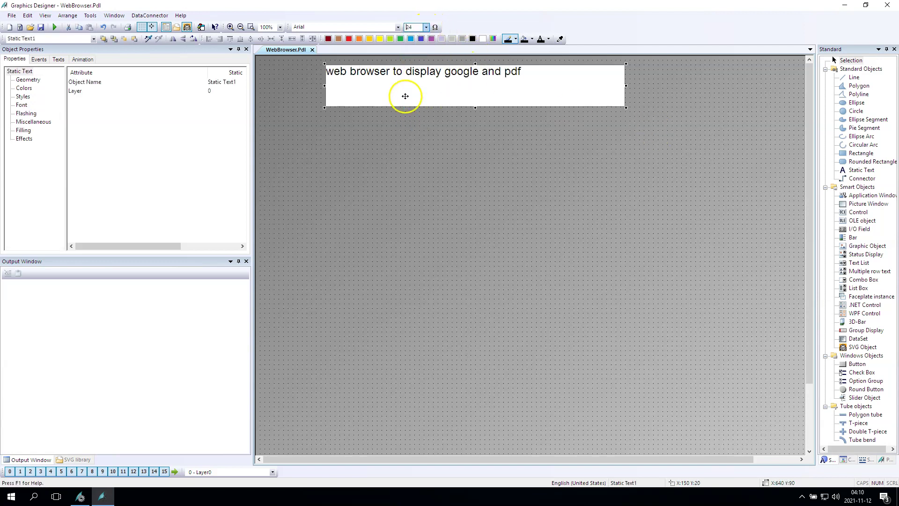
click(426, 28)
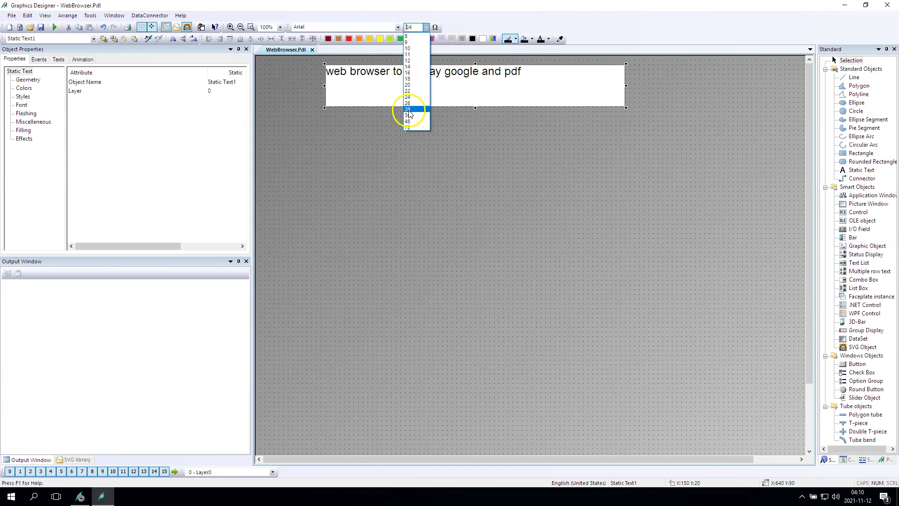
click(406, 112)
click(426, 28)
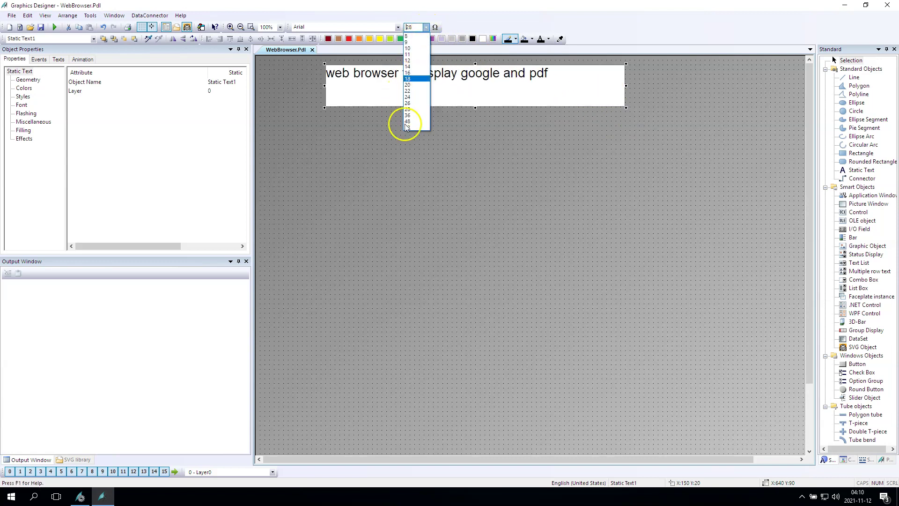
click(406, 119)
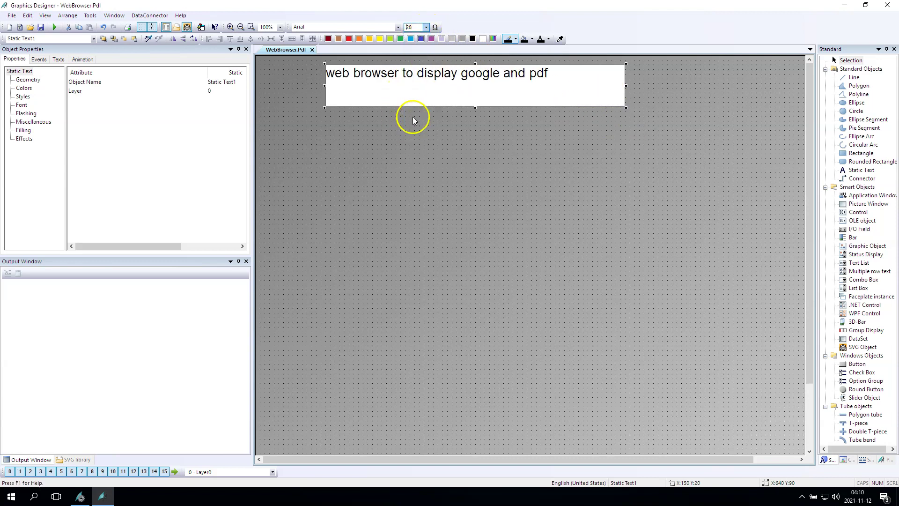
Center the title horizontally and vertically, then save the picture.
click(22, 105)
click(218, 145)
click(220, 161)
click(220, 153)
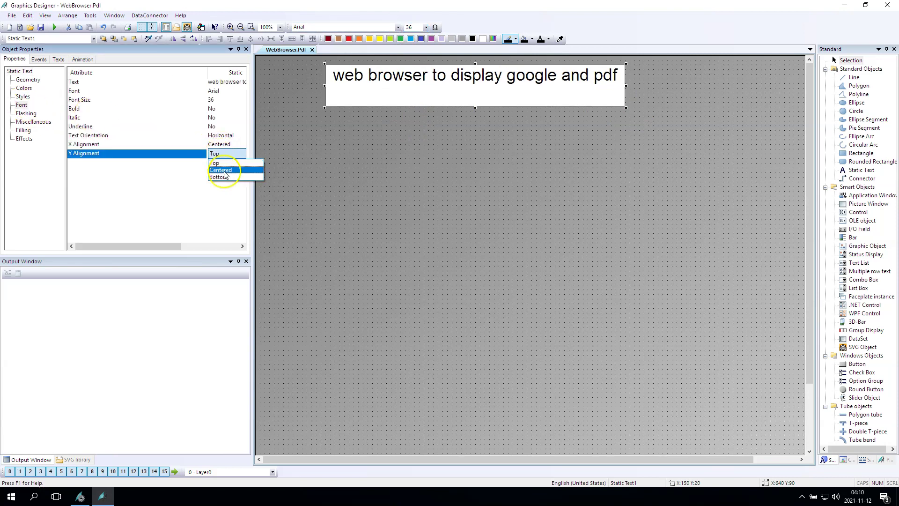
click(220, 170)
click(556, 176)
key(ctrl+s)
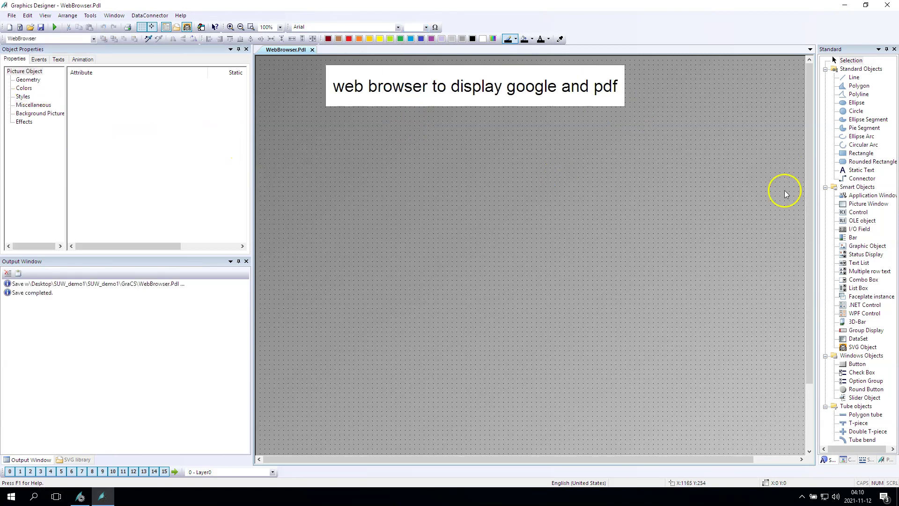
Draw a WinCC WebBrowser Control from the Controls list below the title, filling most of the picture.
click(870, 280)
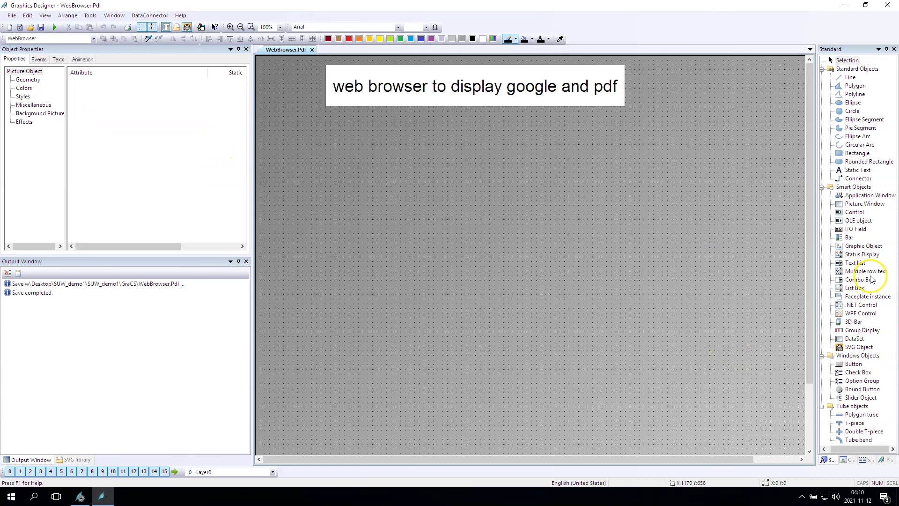
click(850, 461)
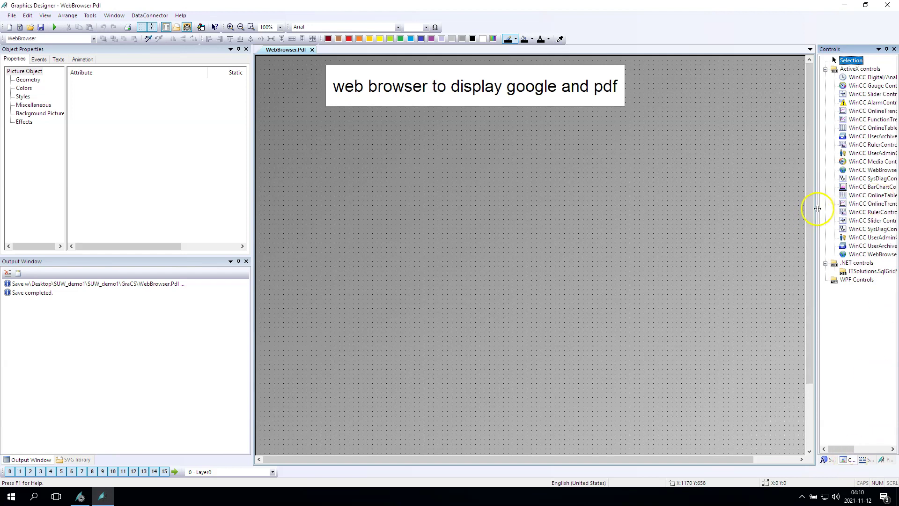
drag(817, 208, 721, 202)
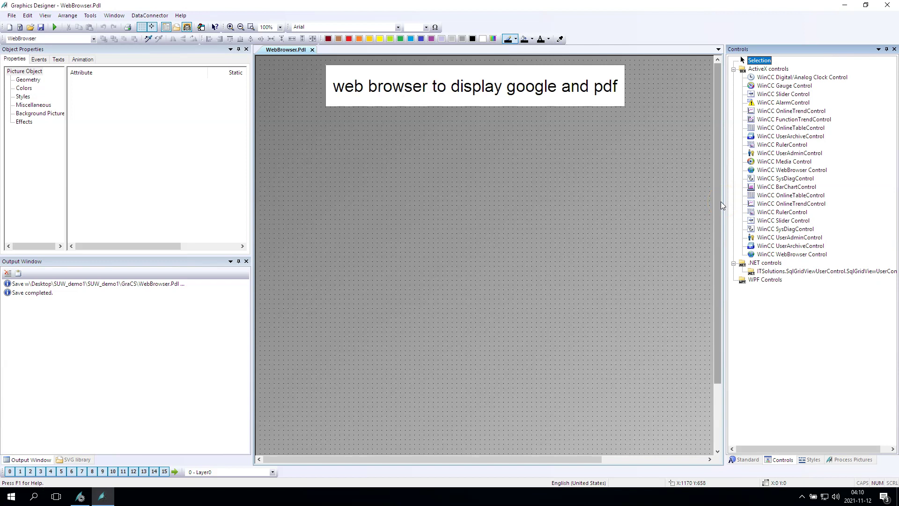
click(791, 253)
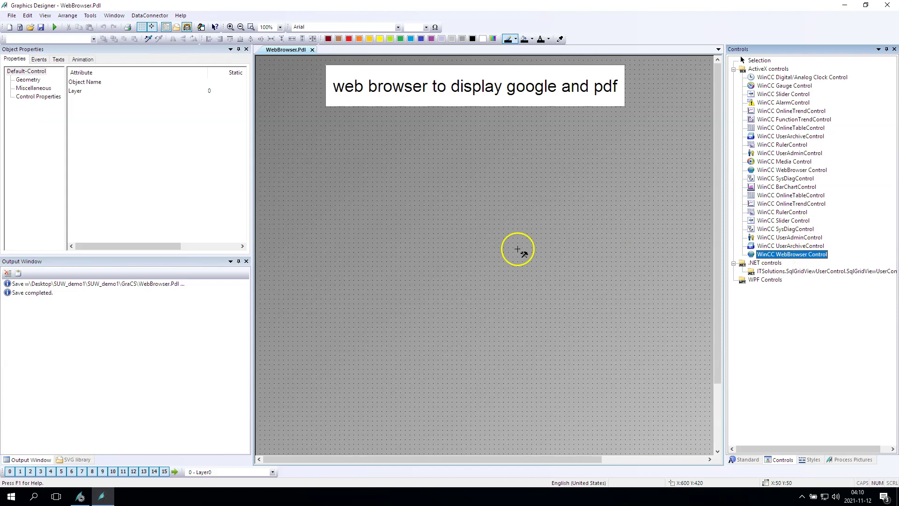
mouse_move(268, 111)
mouse_down()
mouse_move(662, 337)
mouse_move(700, 393)
mouse_up()
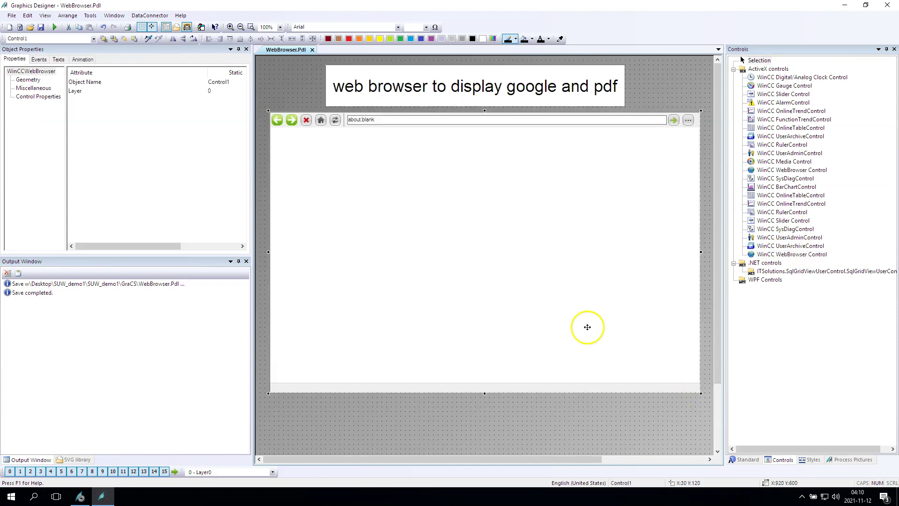
click(412, 418)
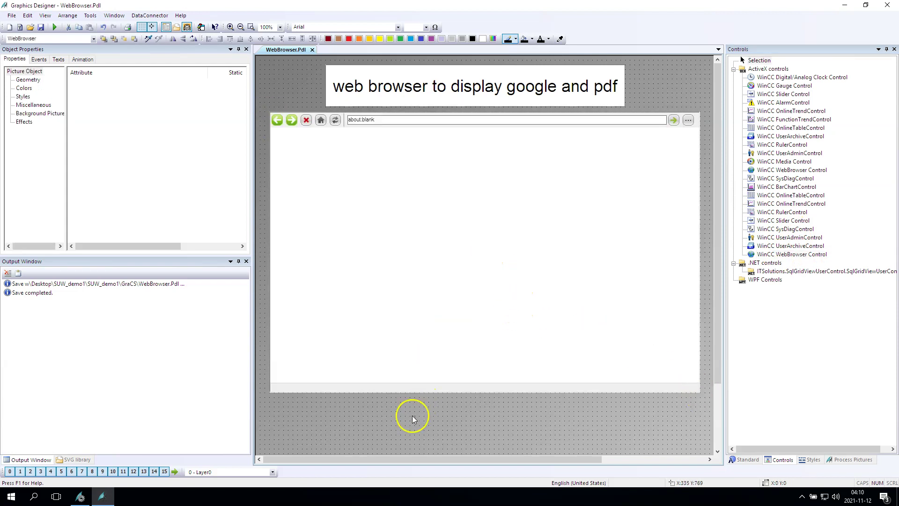
click(412, 237)
click(413, 237)
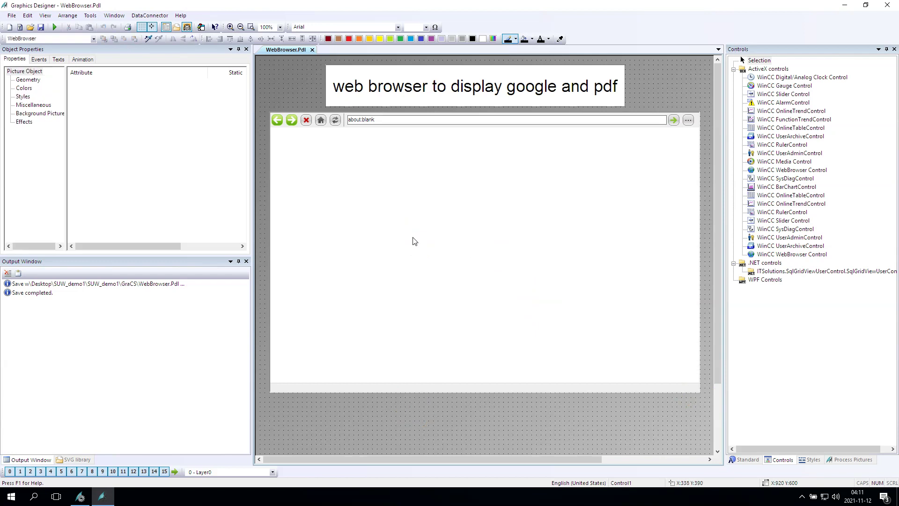
Delete the accidentally drawn second browser control at lower right.
click(387, 208)
click(768, 170)
drag(414, 284, 658, 424)
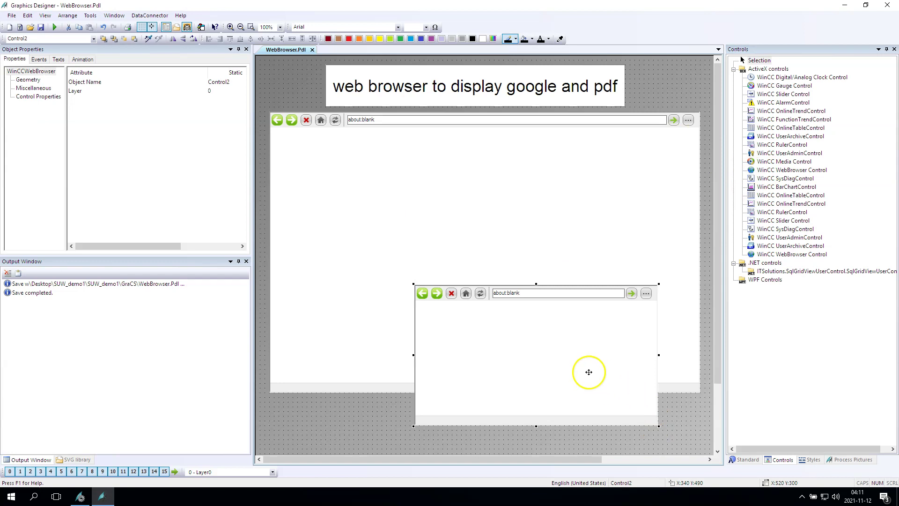
key(Delete)
click(458, 214)
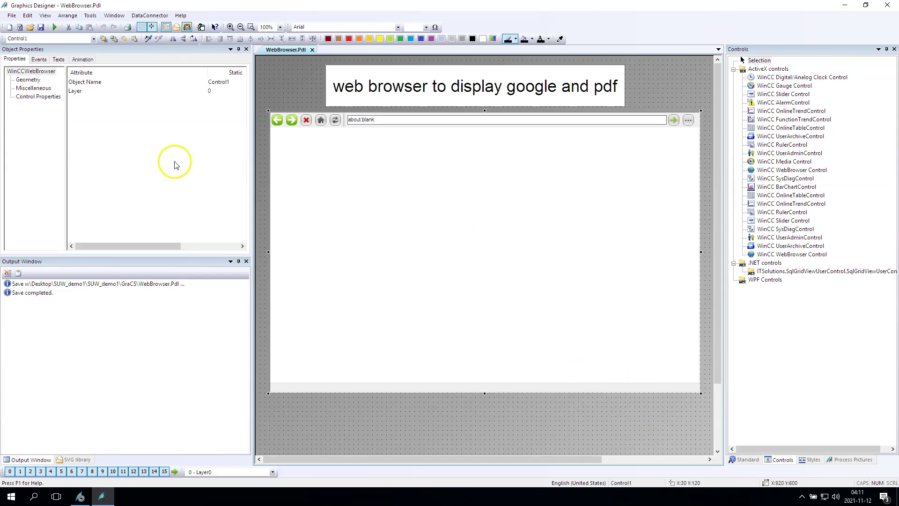
click(46, 97)
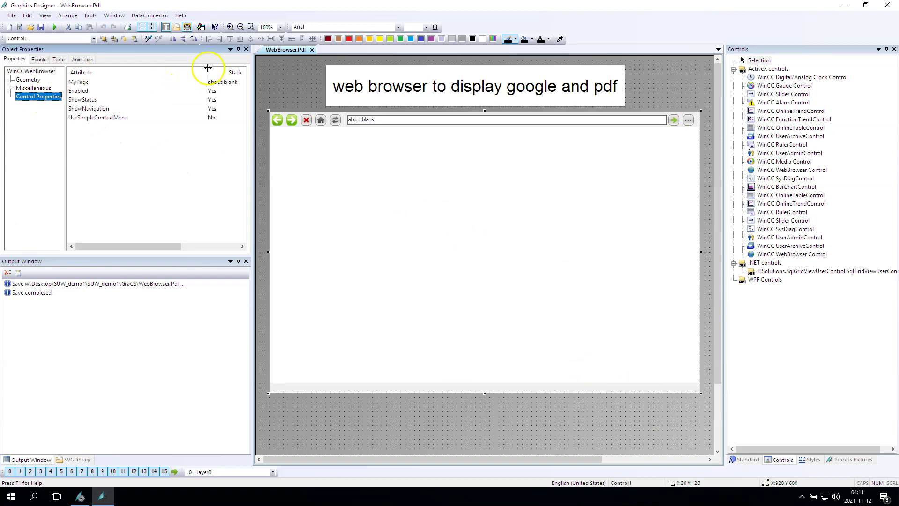
drag(150, 71, 118, 70)
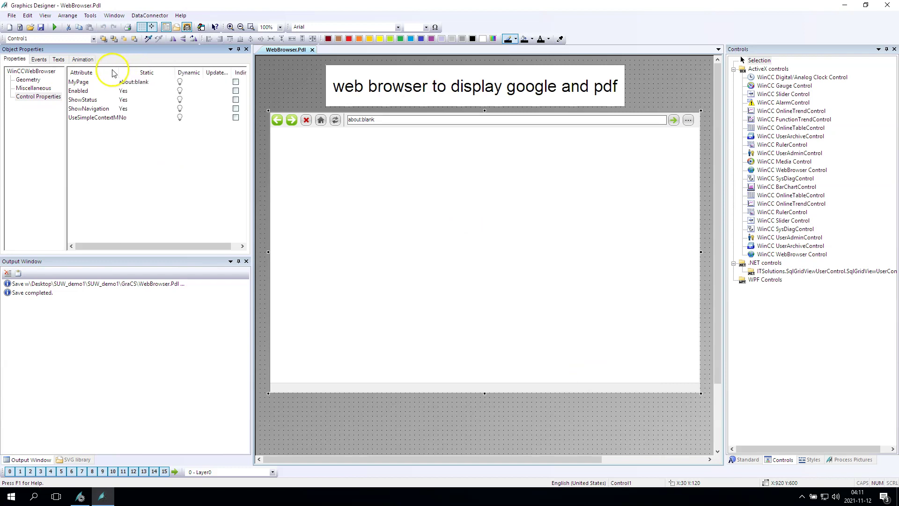
click(77, 82)
double_click(143, 82)
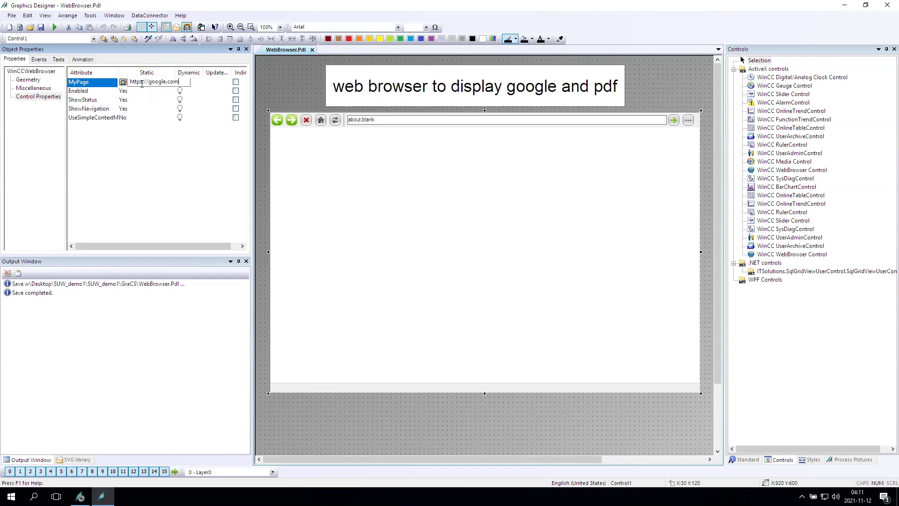
text(https://google.com)
key(Return)
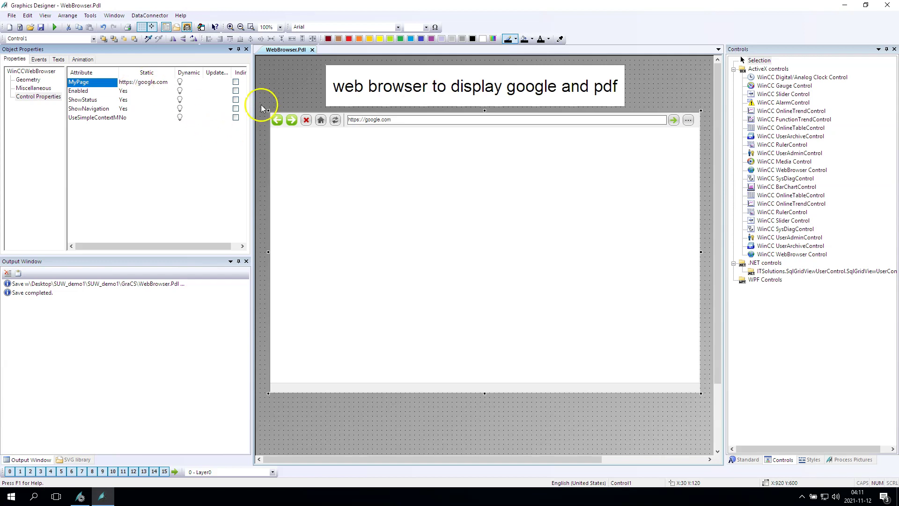
key(Down)
key(Down)
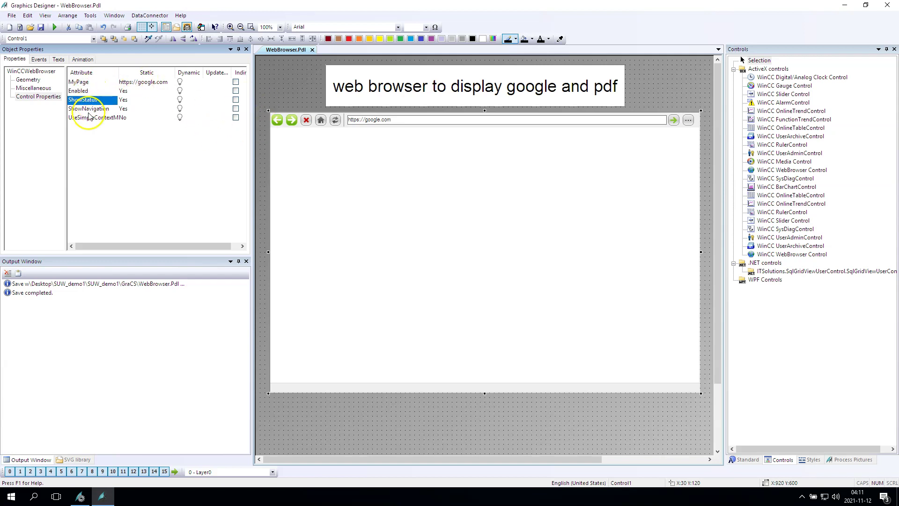
click(28, 88)
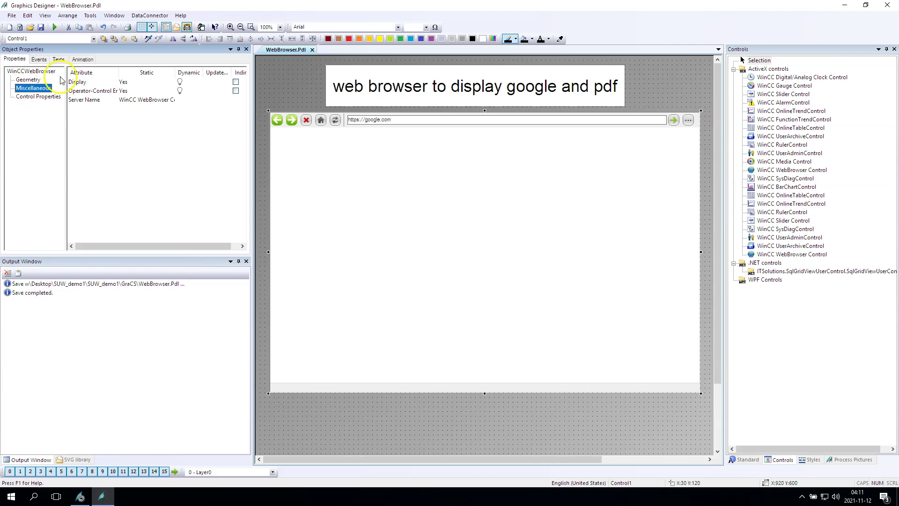
click(28, 80)
click(31, 72)
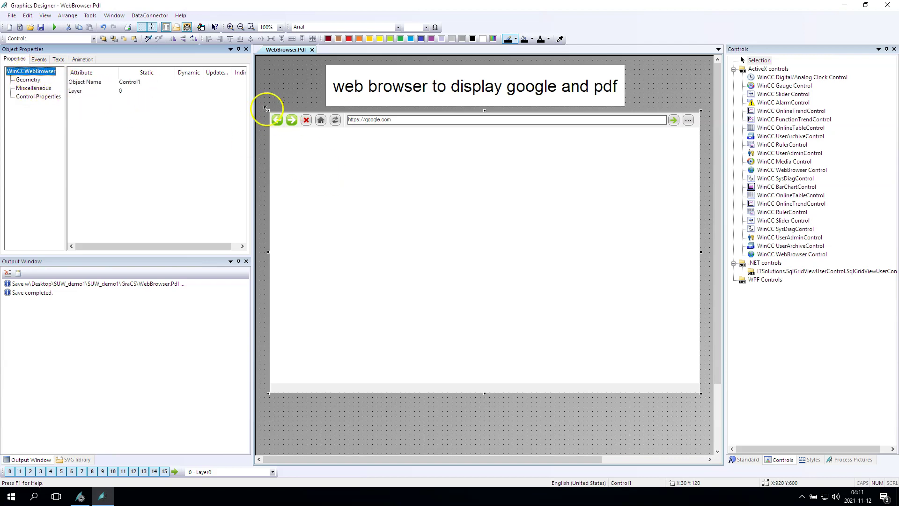
In runtime, enter microsoft.com in the embedded browser's address bar, then go back to Google.
click(270, 102)
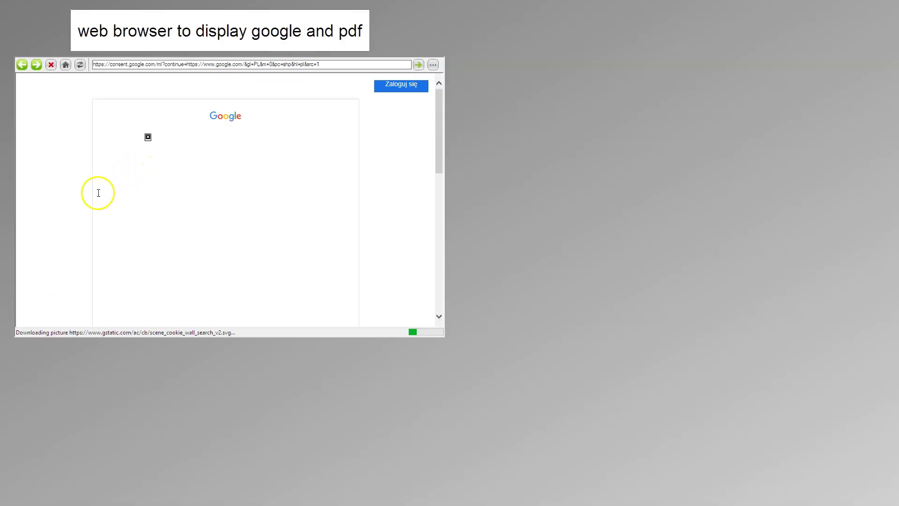
scroll(382, 187, down, 5)
scroll(386, 187, down, 4)
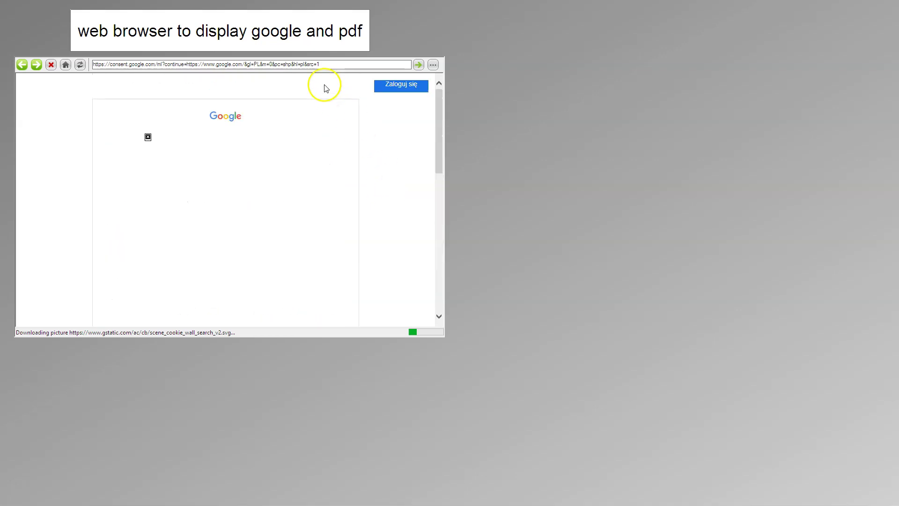
drag(328, 64, 96, 64)
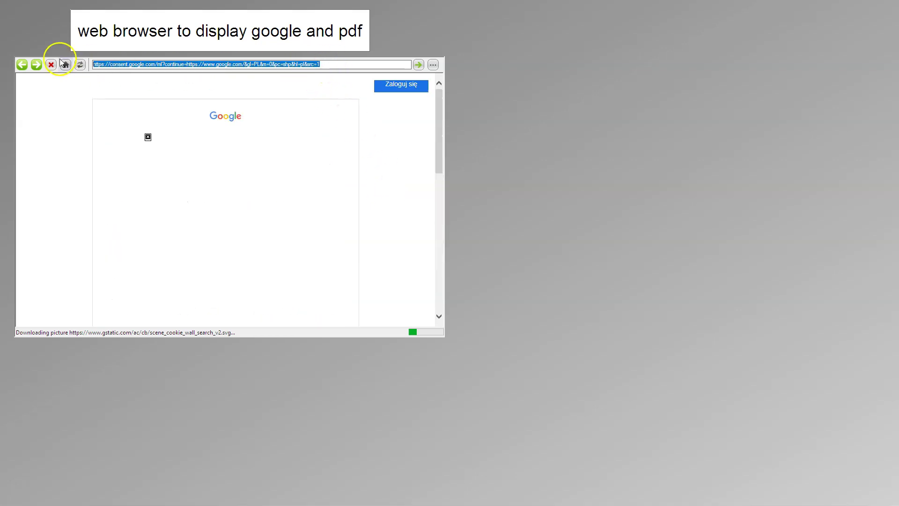
text(microsof)
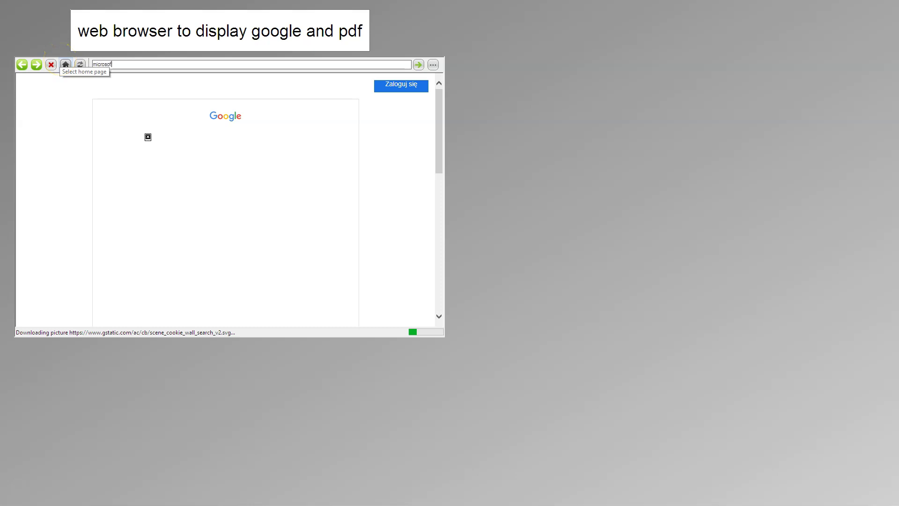
text(t.com)
key(Return)
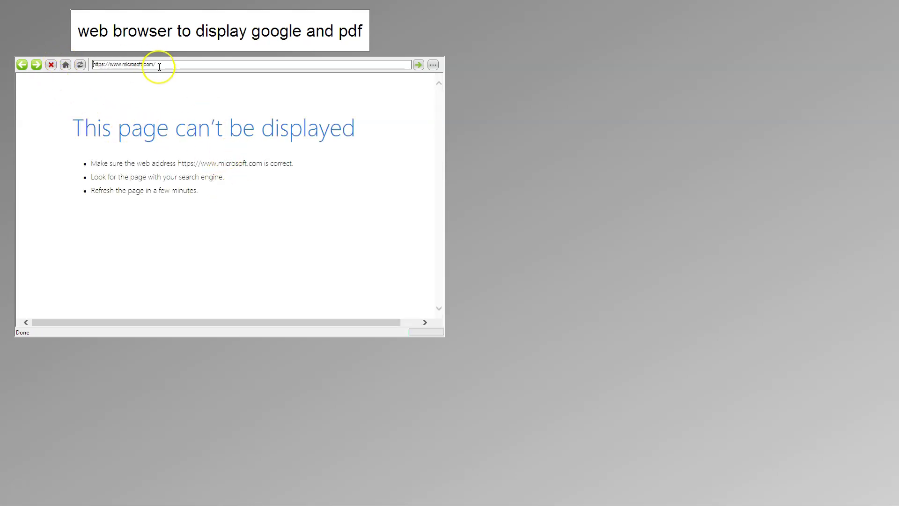
click(21, 64)
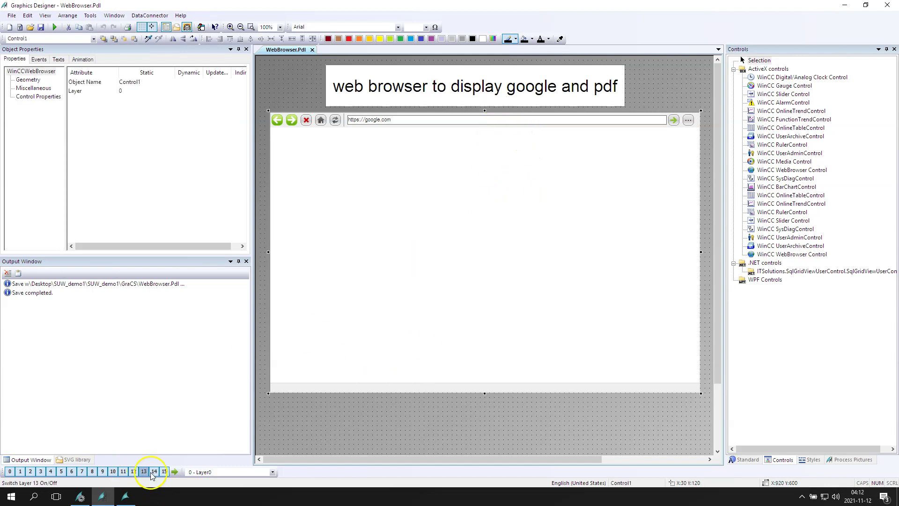
Open the File_examples.Pdl picture from WinCC Explorer.
click(103, 495)
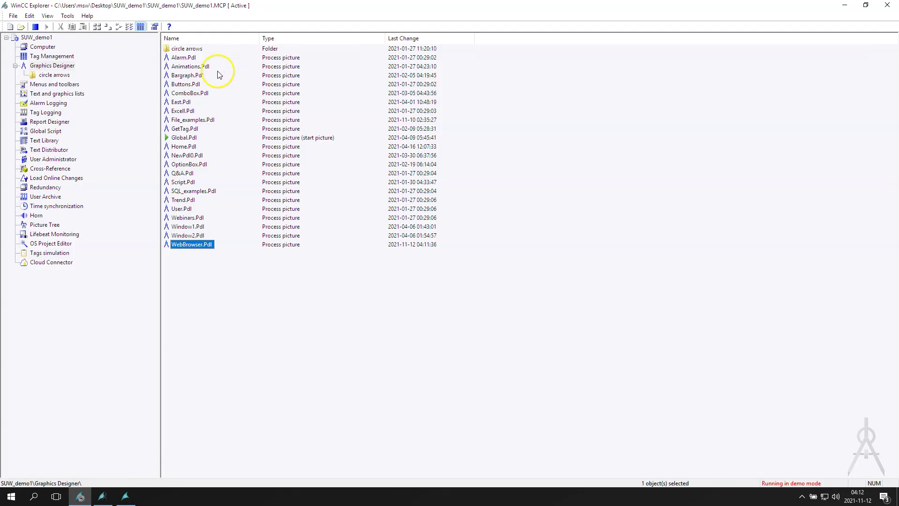
click(182, 102)
double_click(187, 121)
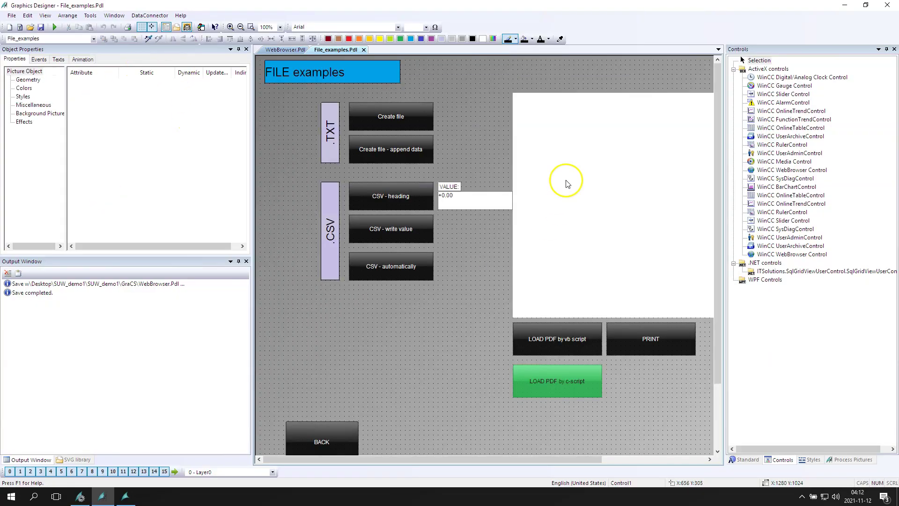
Review the LOAD PDF by vb script button's mouse-click VB action and its PDF path, then cancel.
click(556, 335)
click(37, 60)
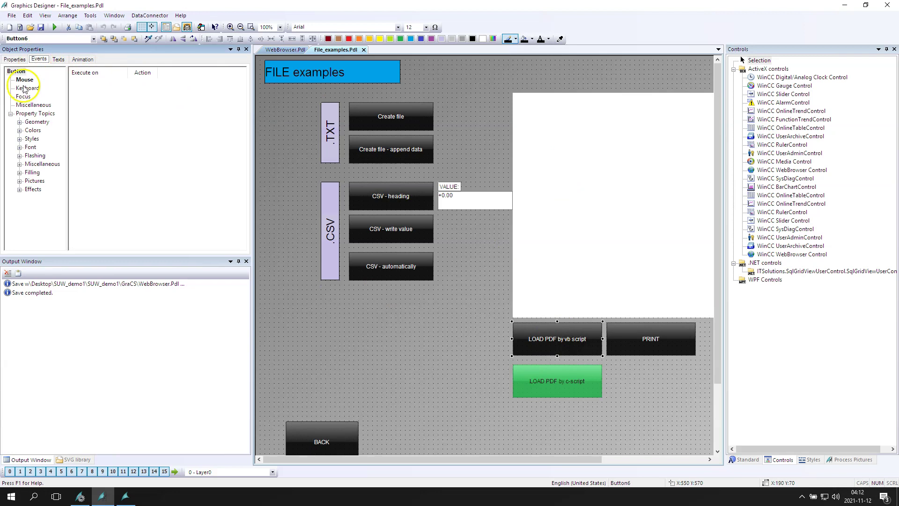
click(25, 79)
click(137, 84)
double_click(137, 84)
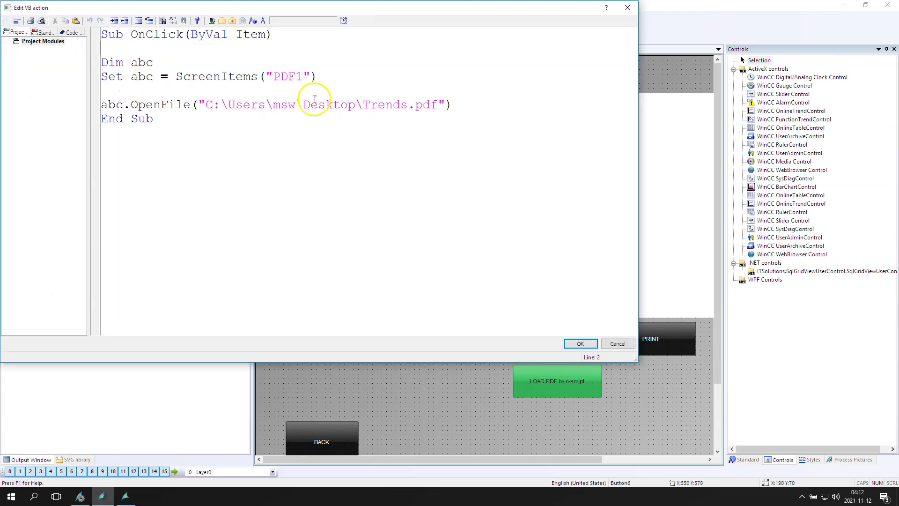
drag(206, 104, 436, 100)
key(ctrl+c)
click(618, 344)
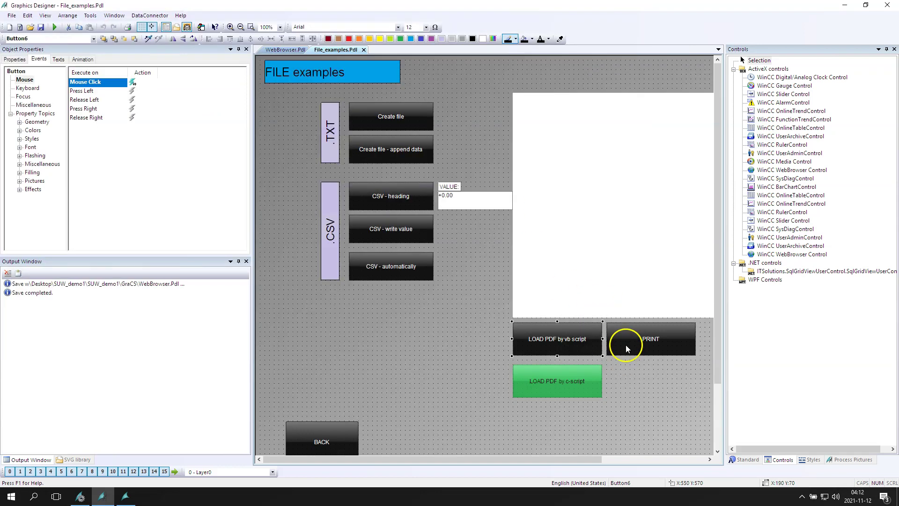
Shorten the browser control to the upper half and add a google.com button below it.
click(282, 51)
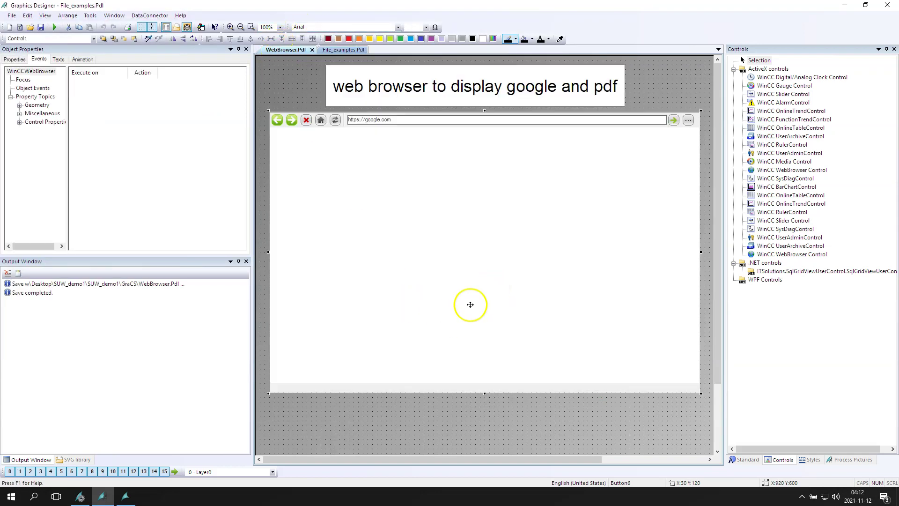
drag(484, 392, 461, 243)
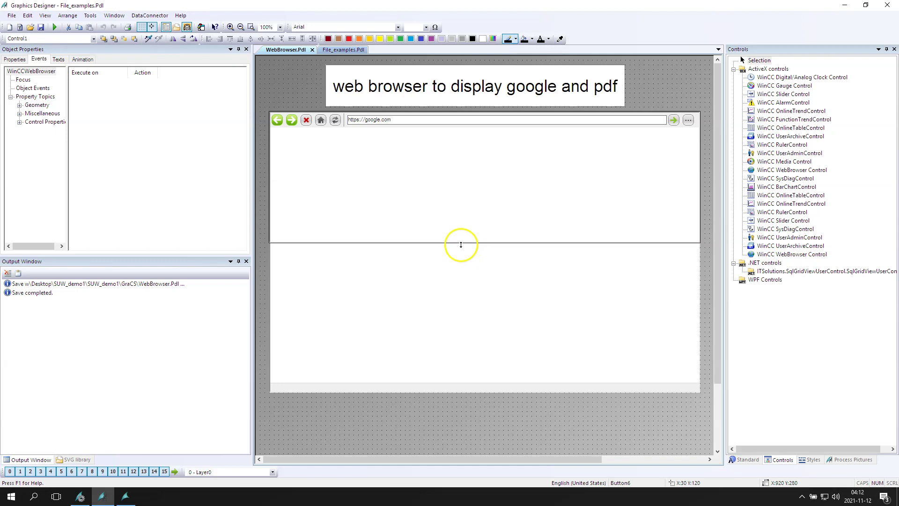
click(755, 457)
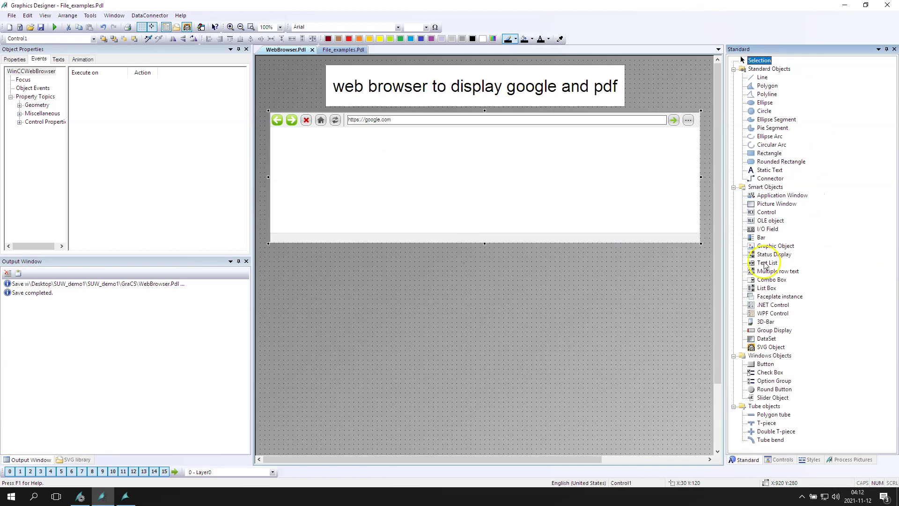
click(766, 364)
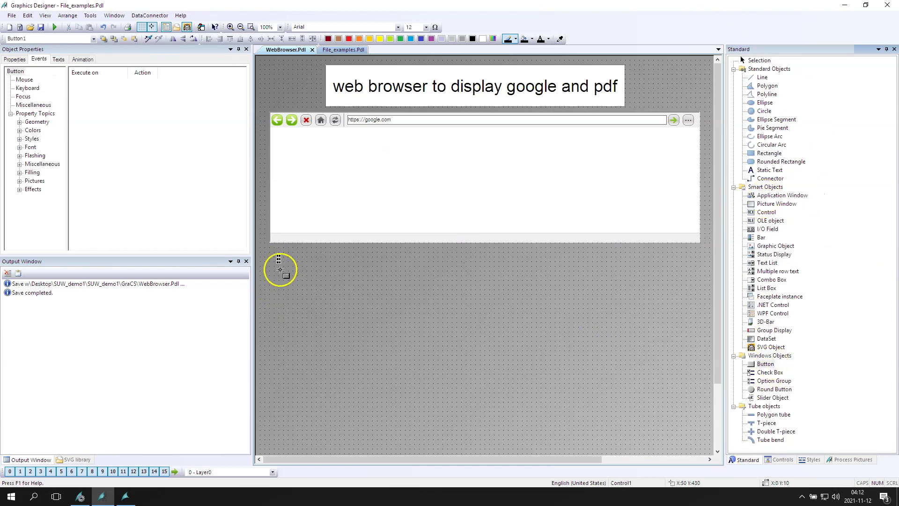
drag(278, 256, 350, 290)
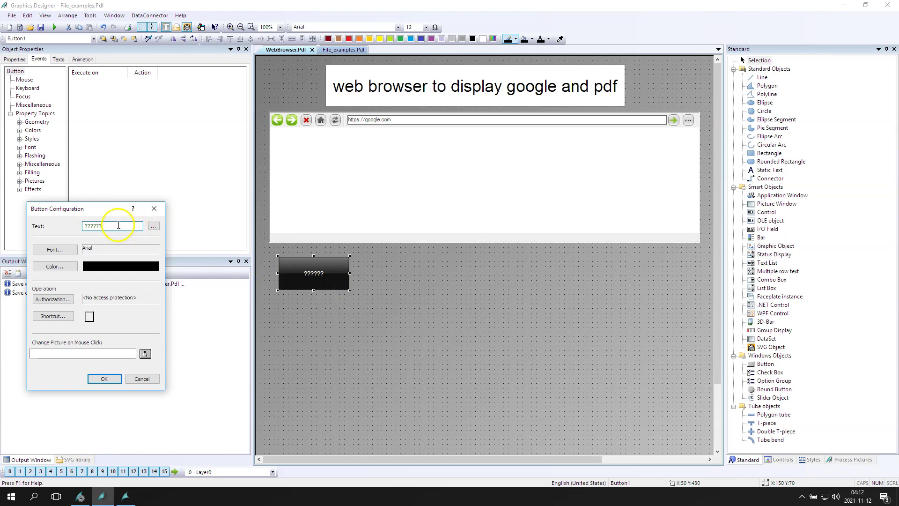
drag(136, 226, 59, 224)
text(google.com)
key(Return)
click(412, 268)
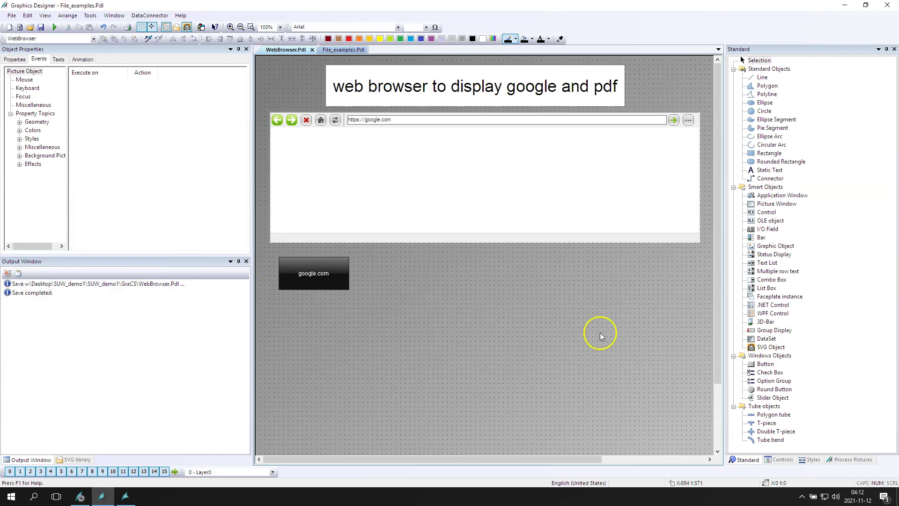
Add a second button labelled PDF to the right of google.com.
click(765, 364)
drag(395, 255, 509, 290)
drag(233, 225, 147, 220)
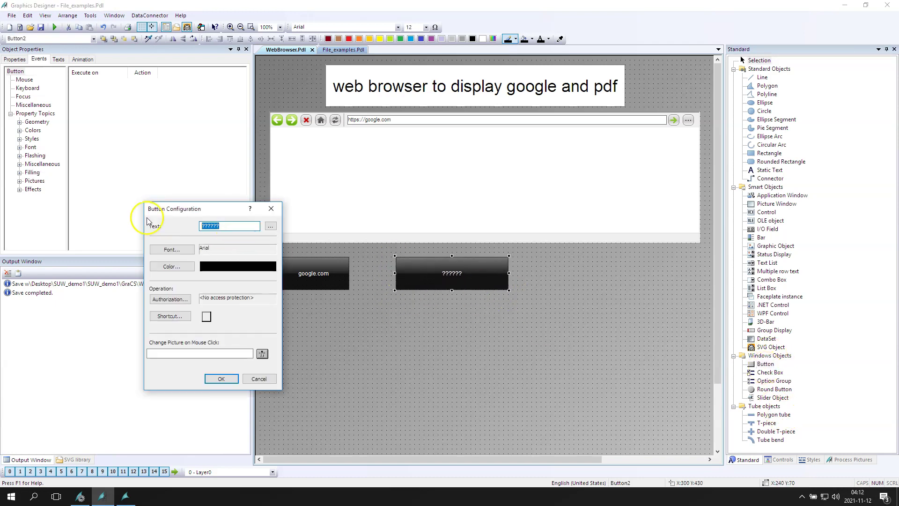
key(Return)
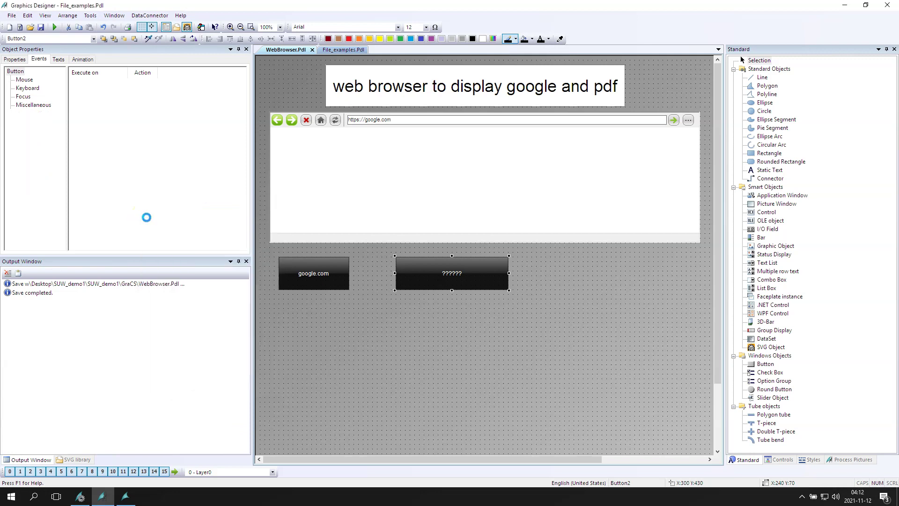
Create a mouse-click VB action on the PDF button holding the Trends.pdf path as a comment.
click(24, 81)
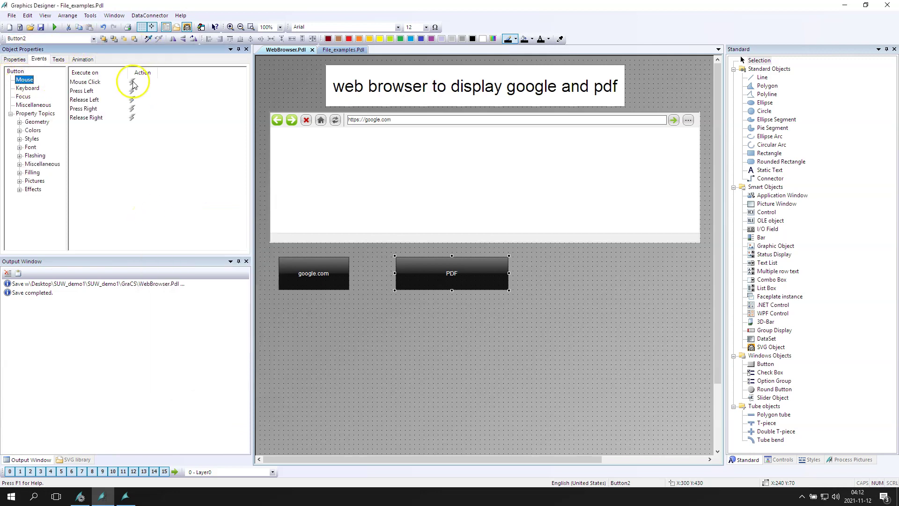
right_click(132, 85)
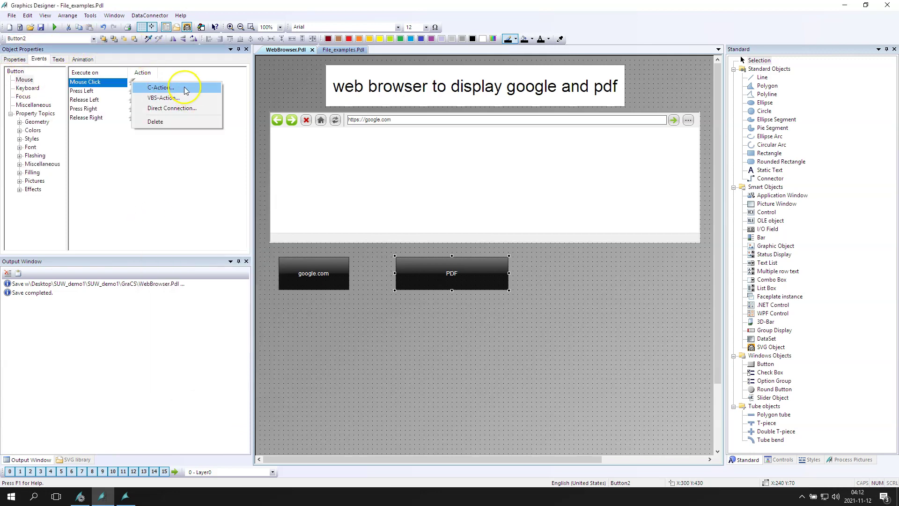
click(178, 96)
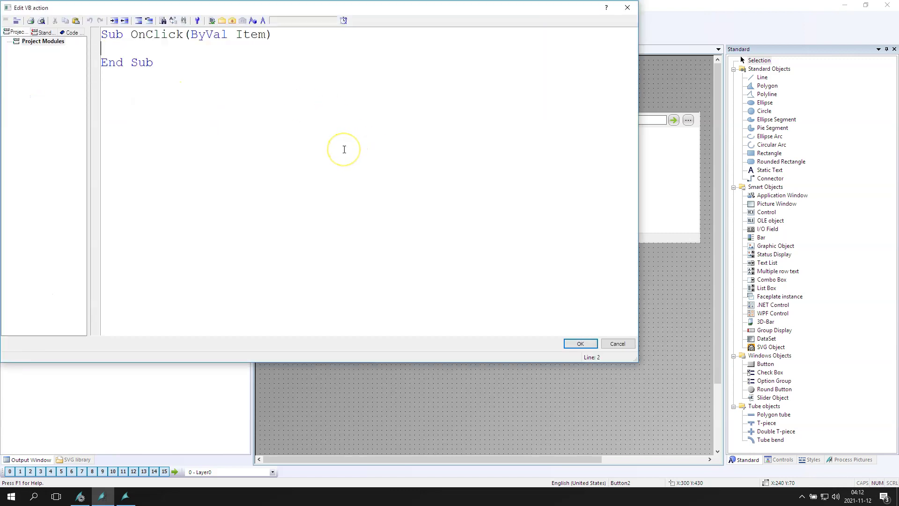
key(Return)
key(Return)
key(Return)
key(ctrl+v)
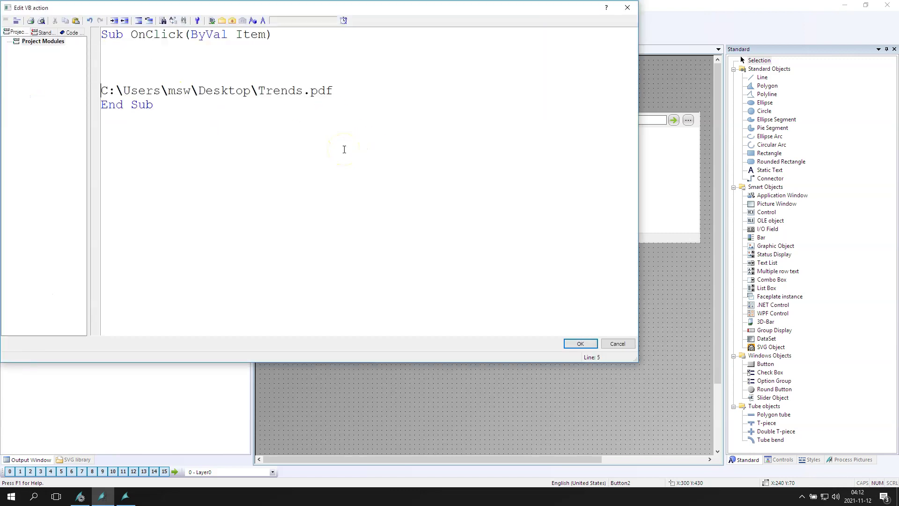
text(')
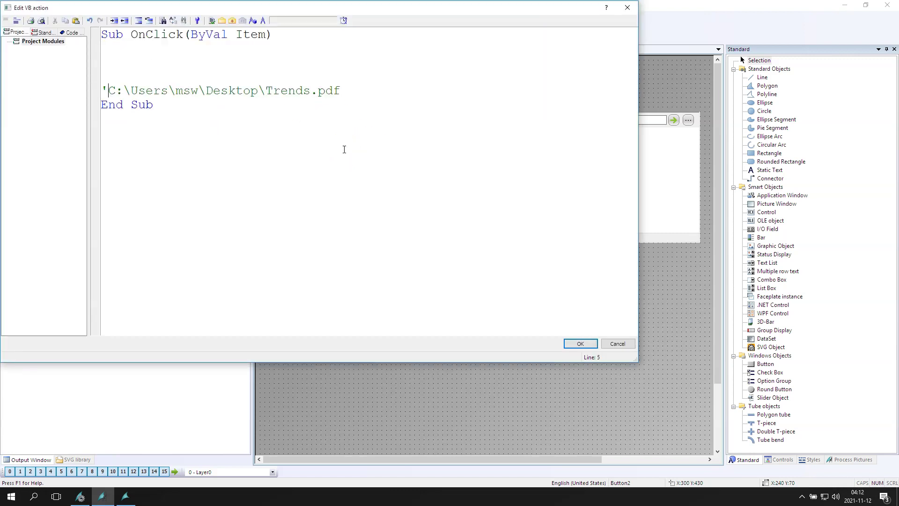
click(581, 344)
Check the browser control's object name Control1, then reselect the PDF button's events.
click(452, 179)
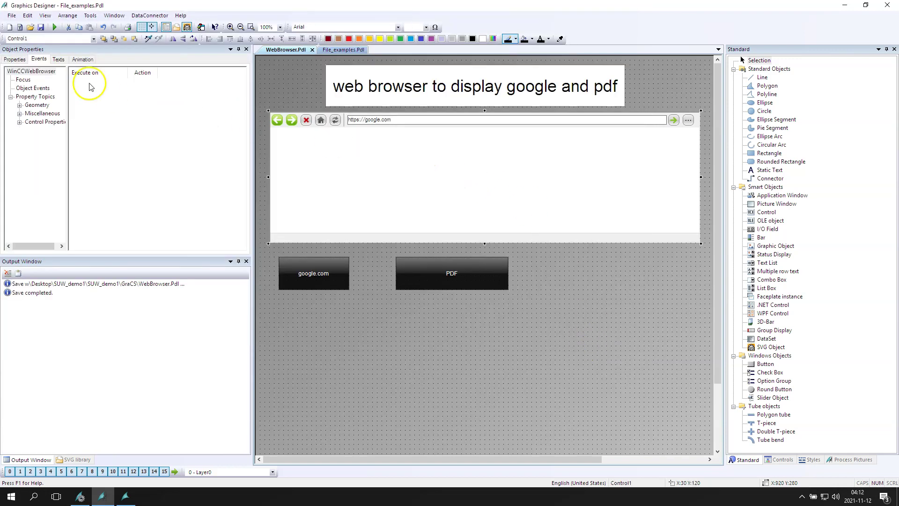
click(14, 59)
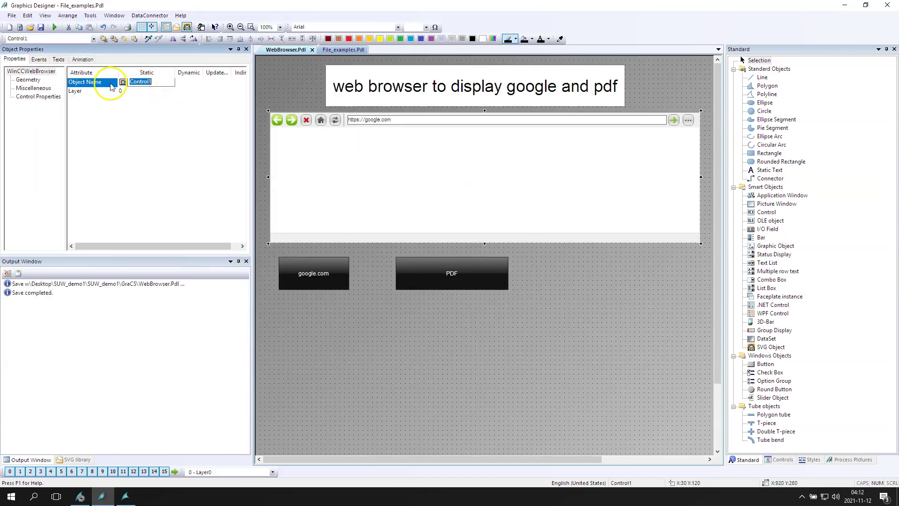
click(413, 262)
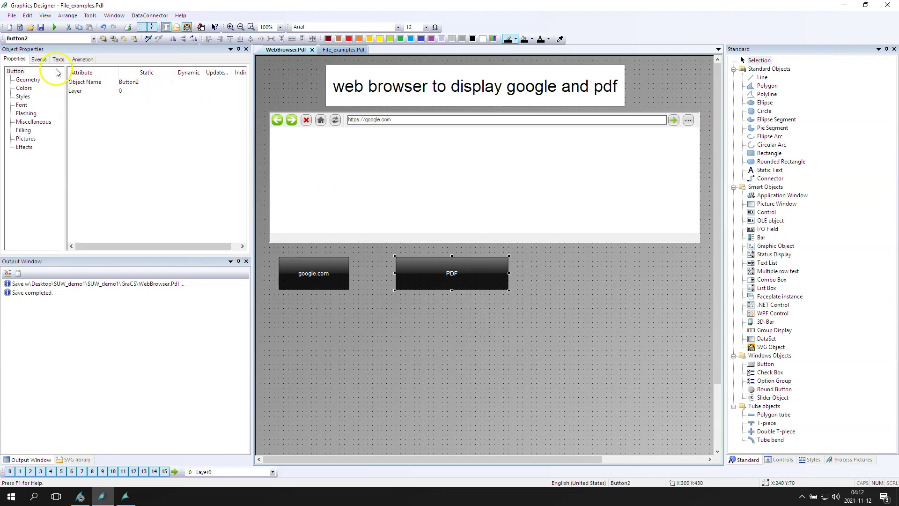
click(39, 59)
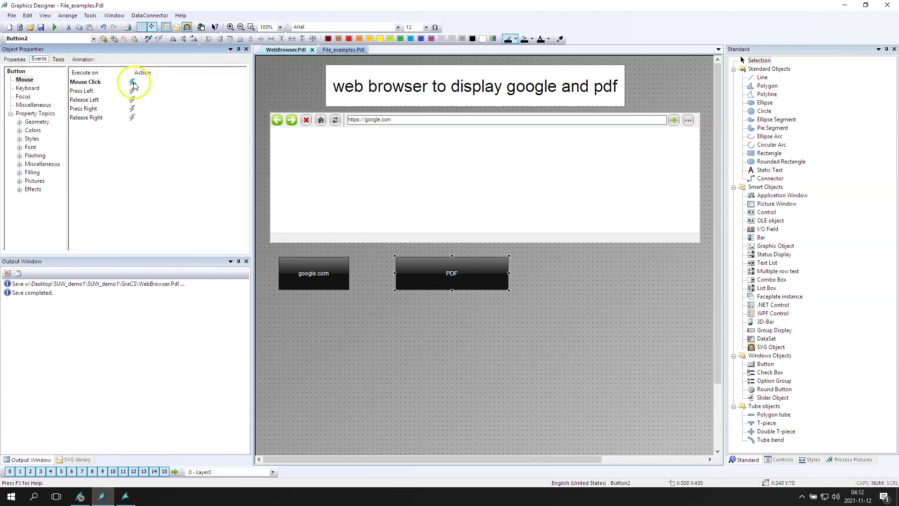
In the PDF button's click script, add the line Set aa = screenitems("Control1").
double_click(144, 80)
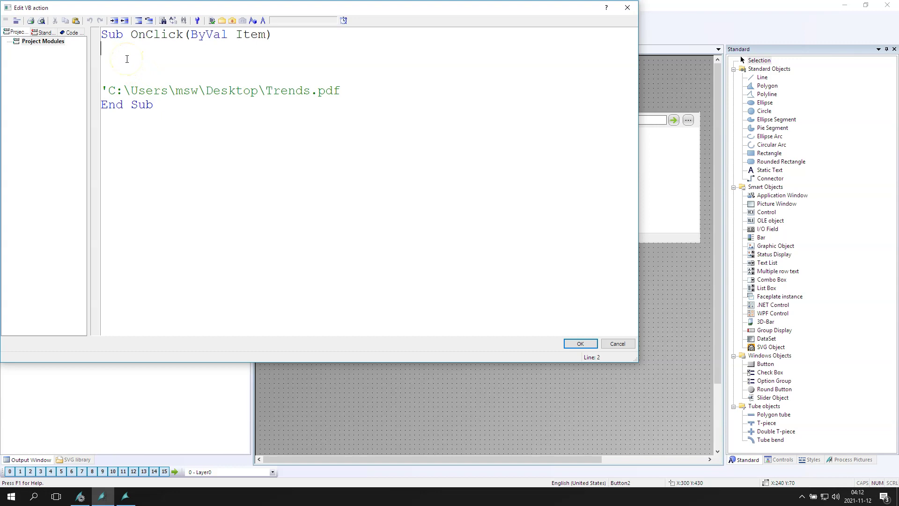
key(Return)
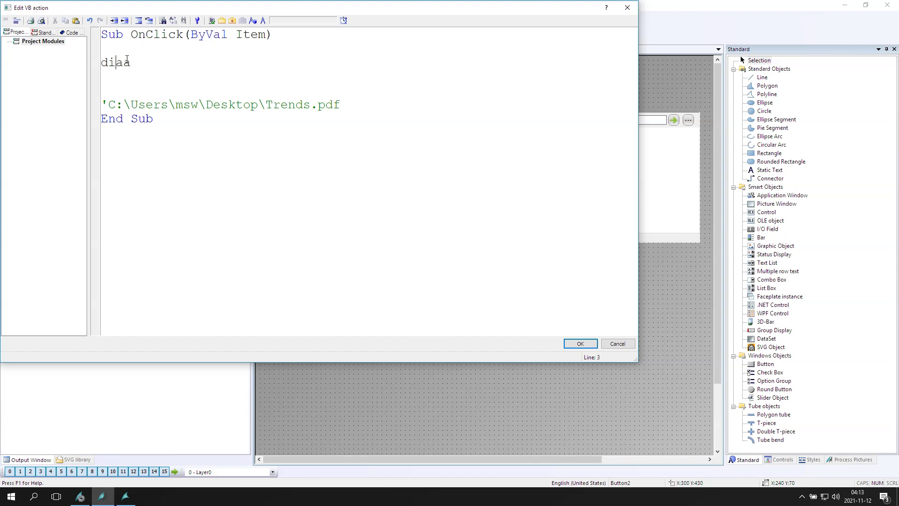
click(107, 76)
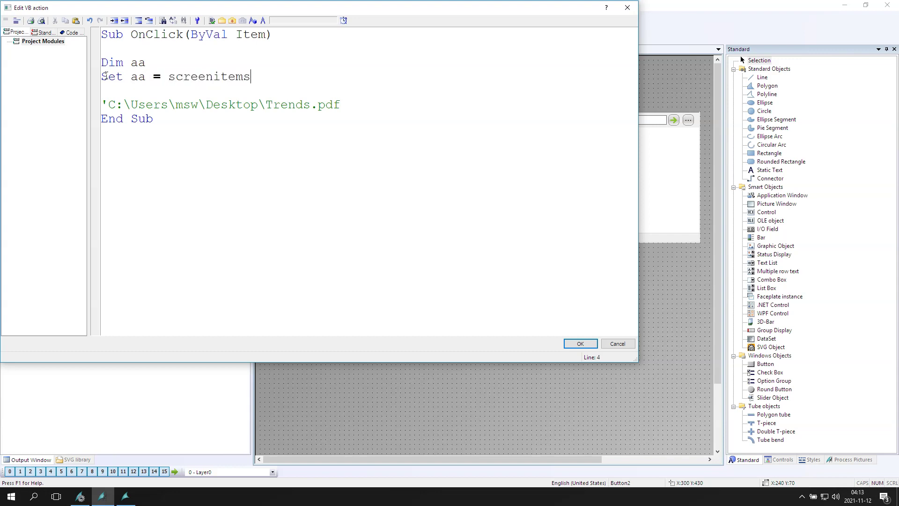
text(Set aa = screenitems("Control1"))
key(Return)
key(Return)
Turn the commented path into aa.MyPage = the quoted Trends.pdf path.
text(aa)
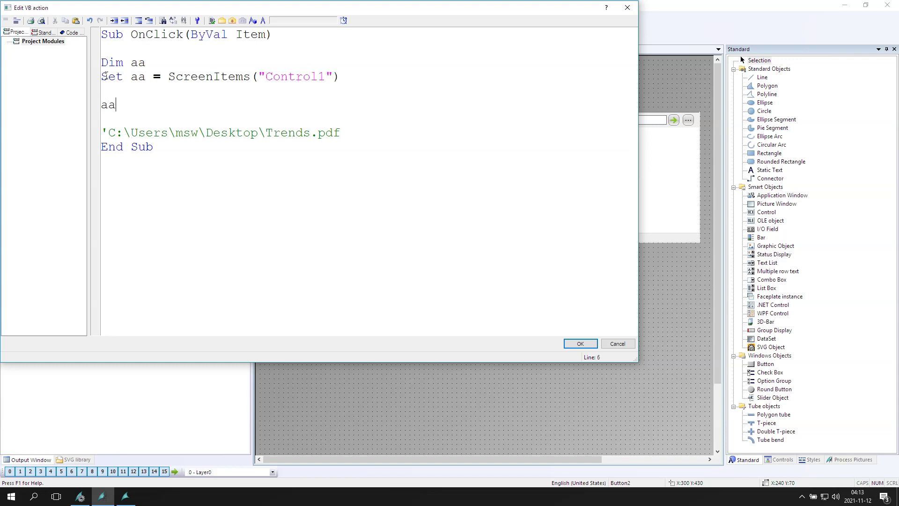
text(.)
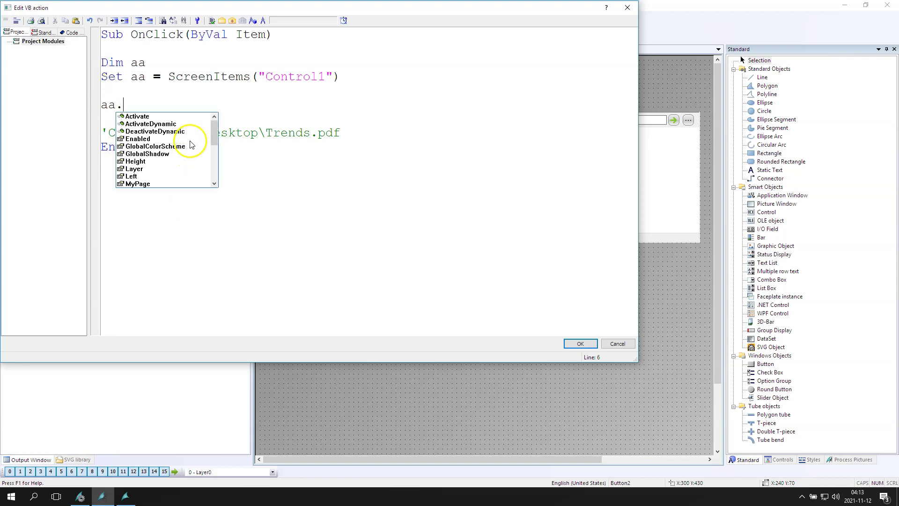
scroll(216, 134, down, 1)
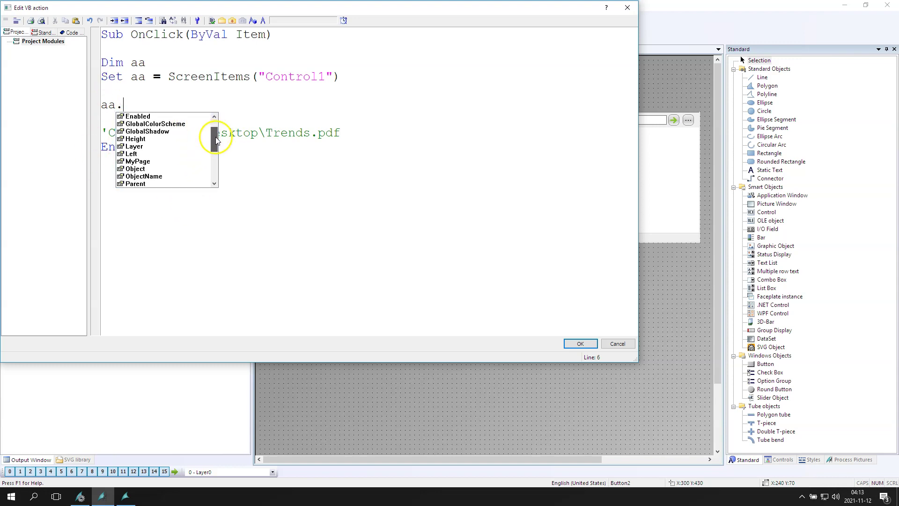
click(185, 162)
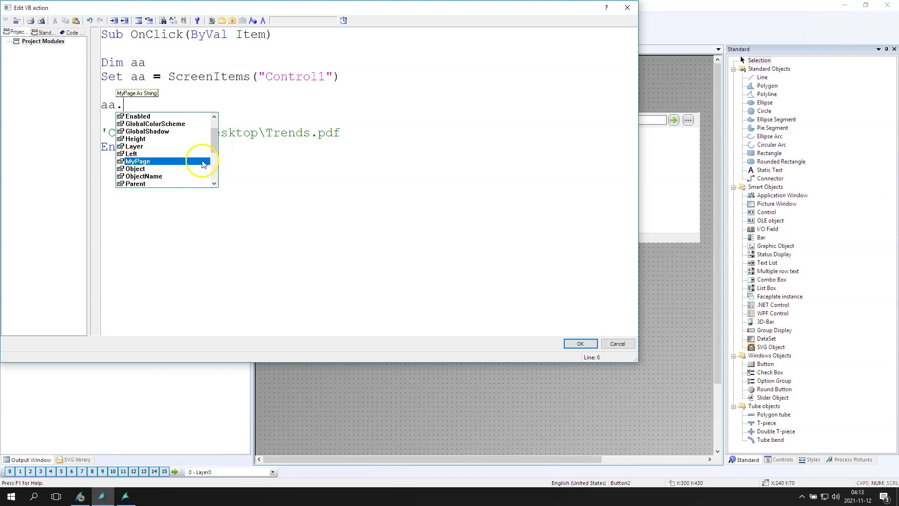
scroll(181, 152, down, 3)
scroll(181, 152, up, 2)
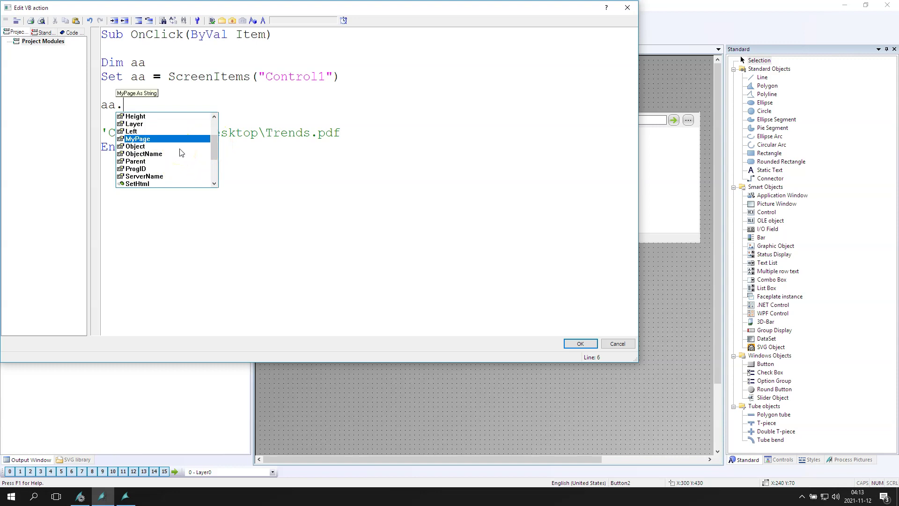
double_click(167, 122)
text(=)
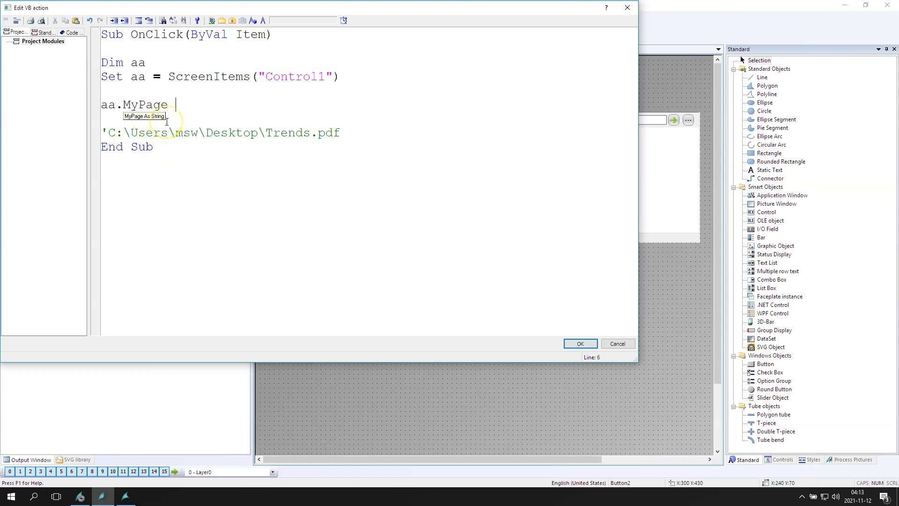
click(106, 126)
key(BackSpace)
key(BackSpace)
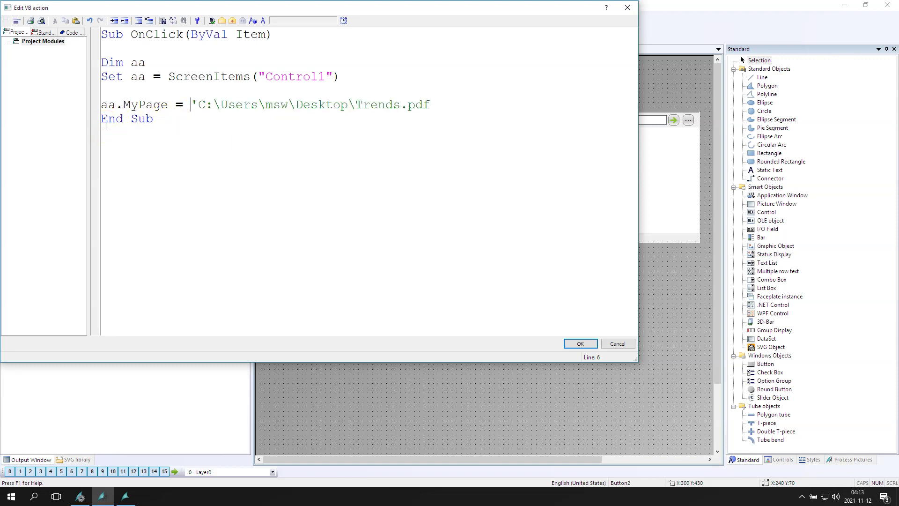
key(Delete)
text(")
click(429, 106)
key(Return)
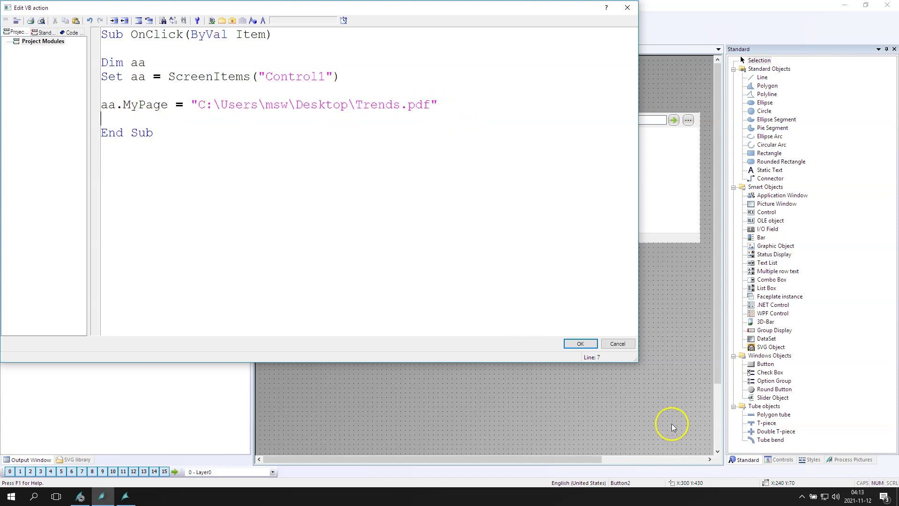
Select the Dim, Set and MyPage script lines for copying.
shift+click(108, 62)
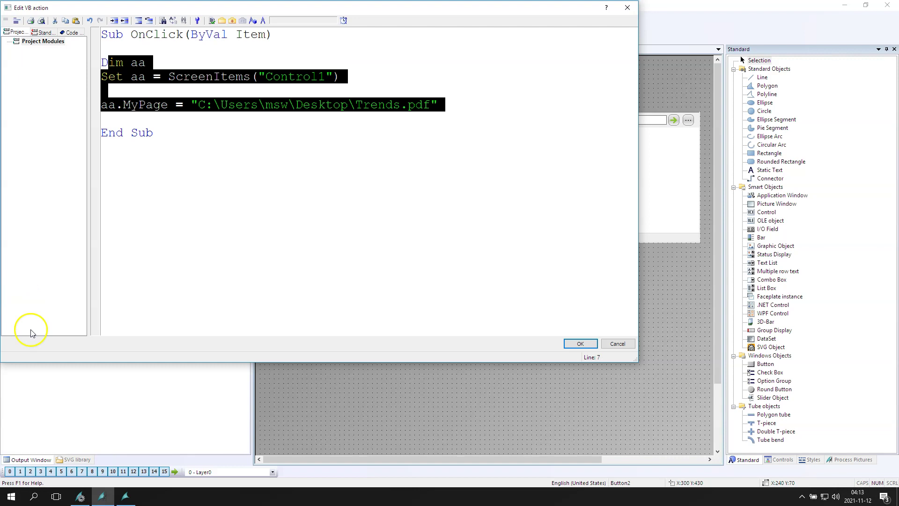
click(102, 60)
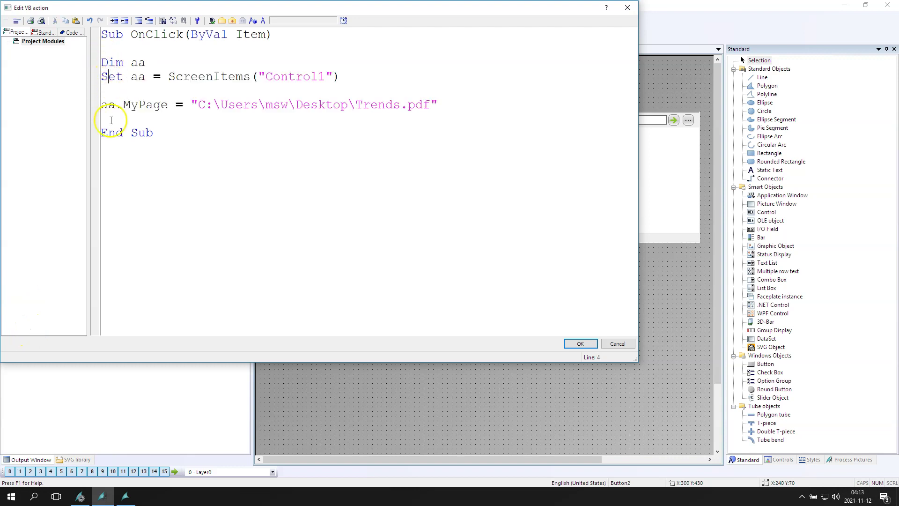
drag(110, 116, 100, 61)
key(ctrl+c)
click(580, 343)
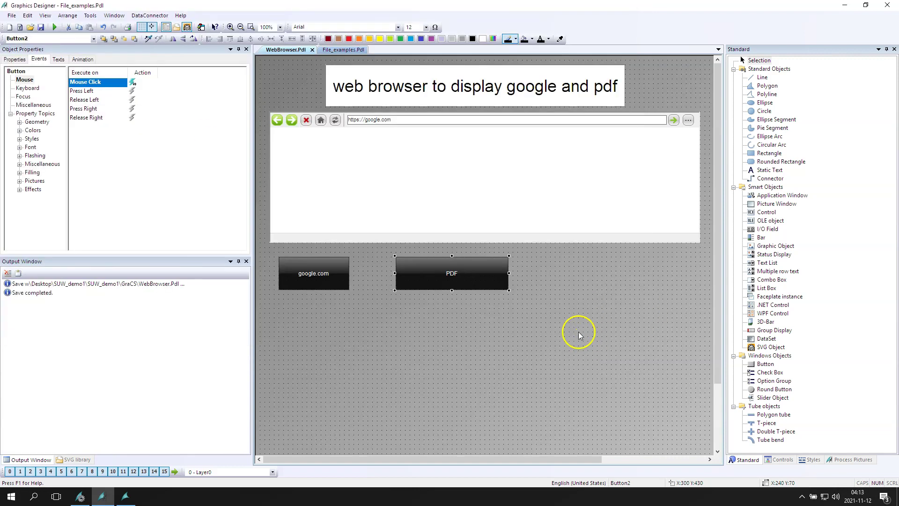
click(312, 260)
right_click(132, 82)
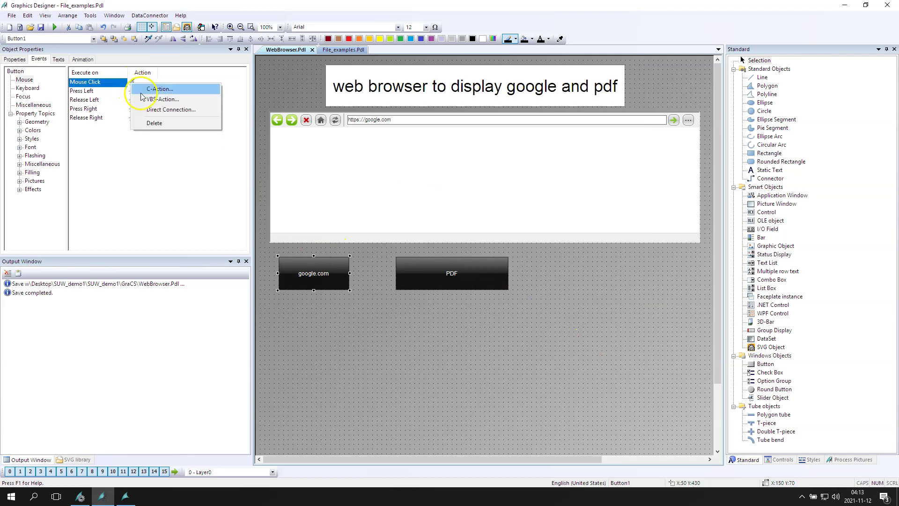
click(145, 99)
key(ctrl+v)
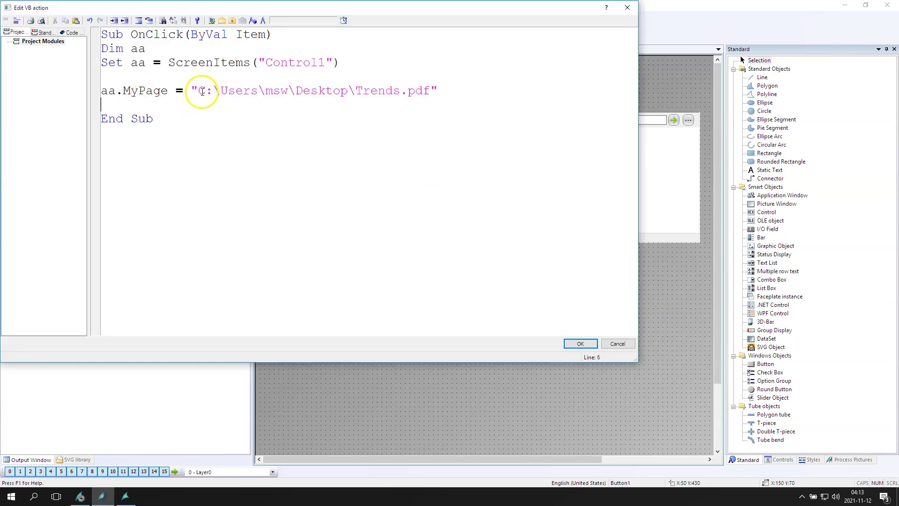
drag(198, 90, 454, 91)
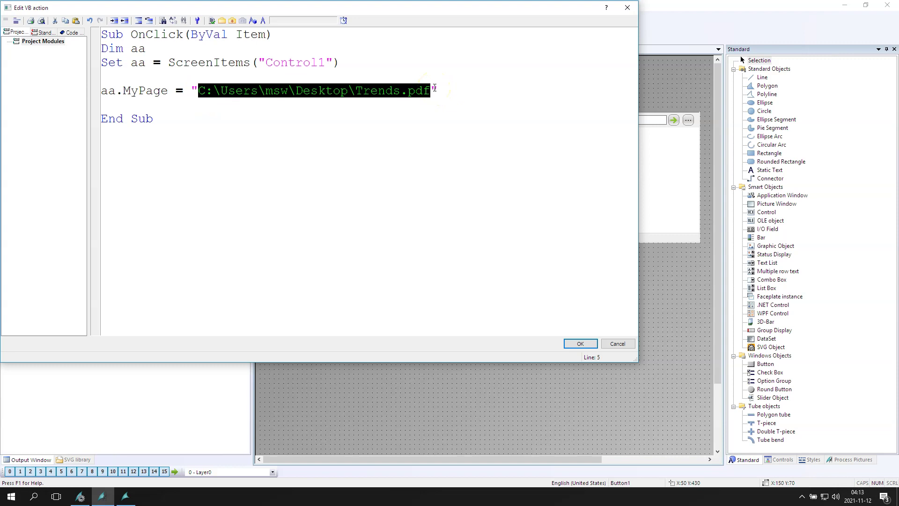
text(h)
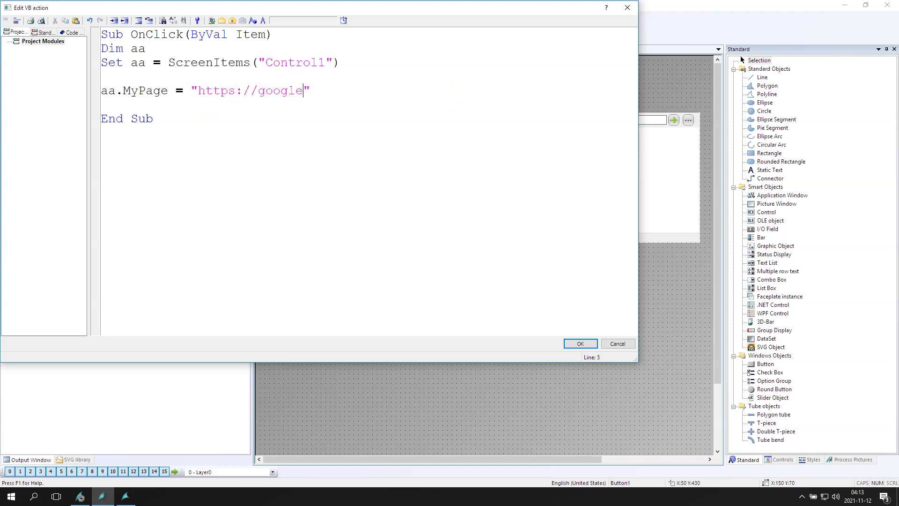
text(ttps://google.com)
Save the google.com button script, start WebBrowser.Pdl in runtime, and load google.com in the embedded browser.
click(582, 342)
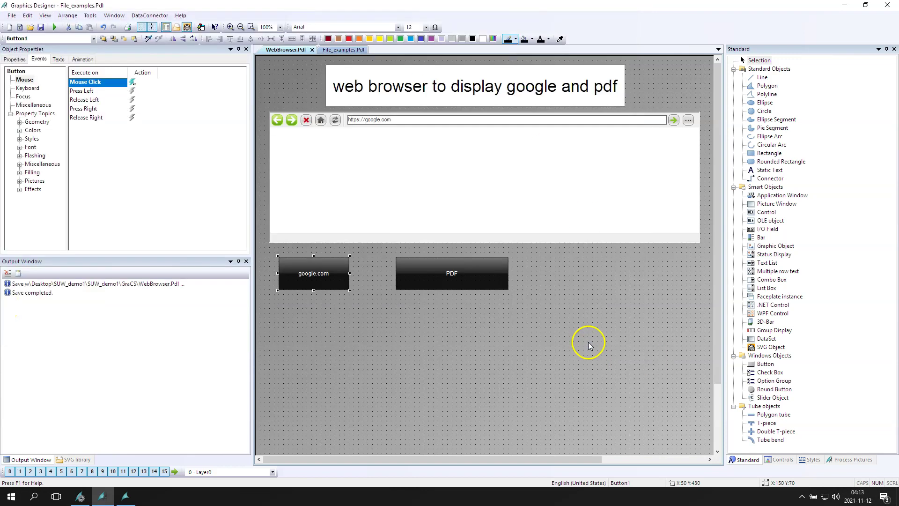
click(54, 26)
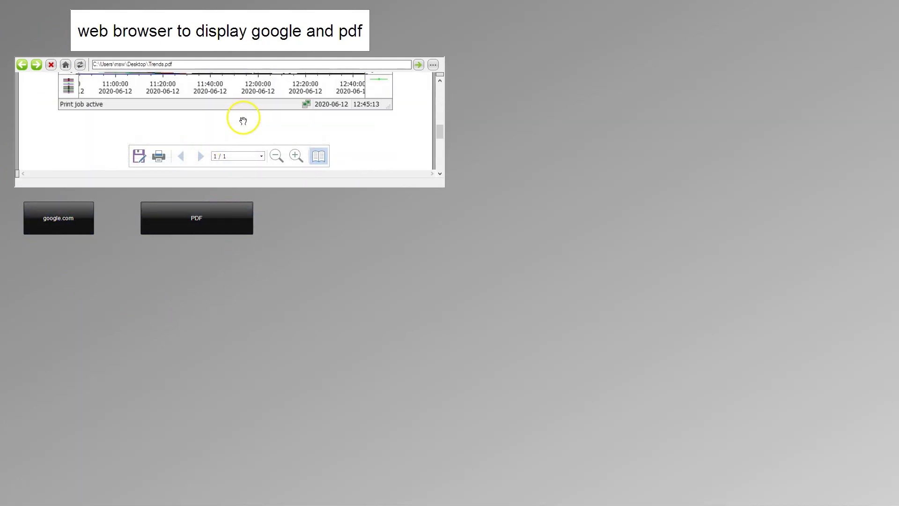
click(75, 209)
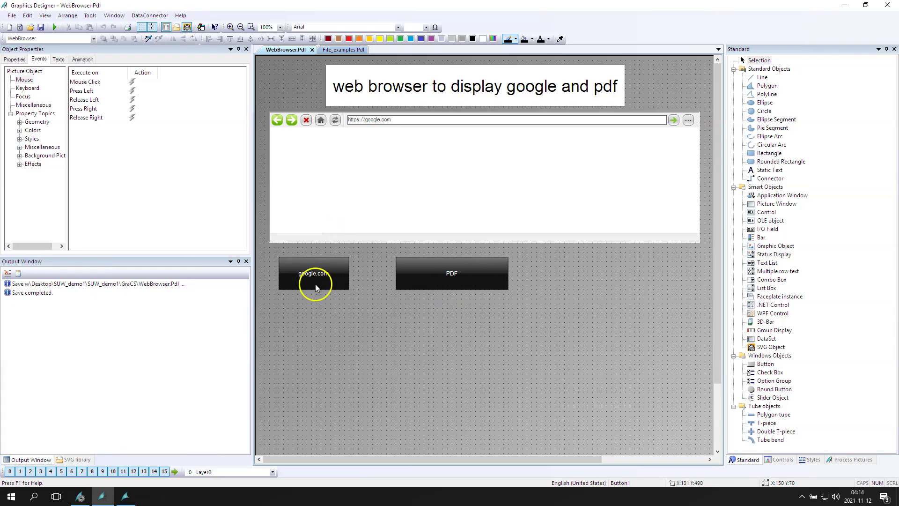
Duplicate the google.com button and place the copy just below it.
click(312, 282)
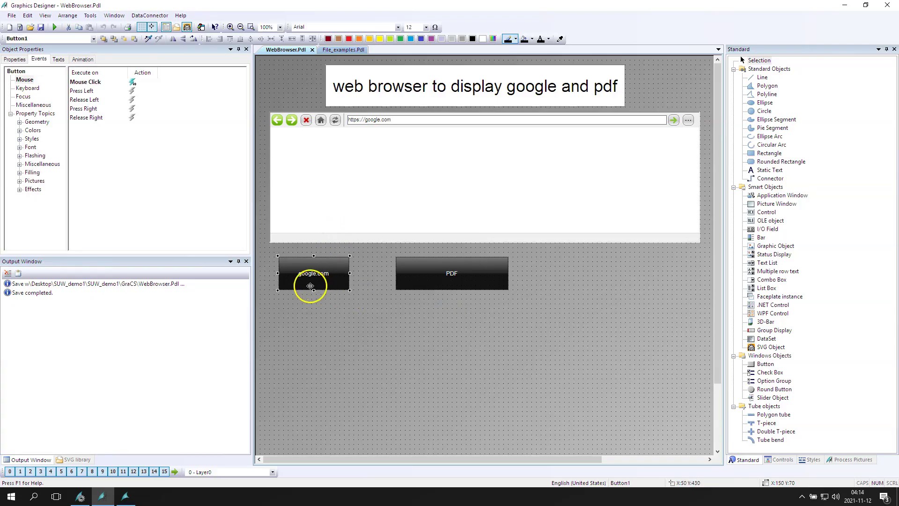
key(ctrl+c)
key(ctrl+v)
drag(311, 287, 304, 315)
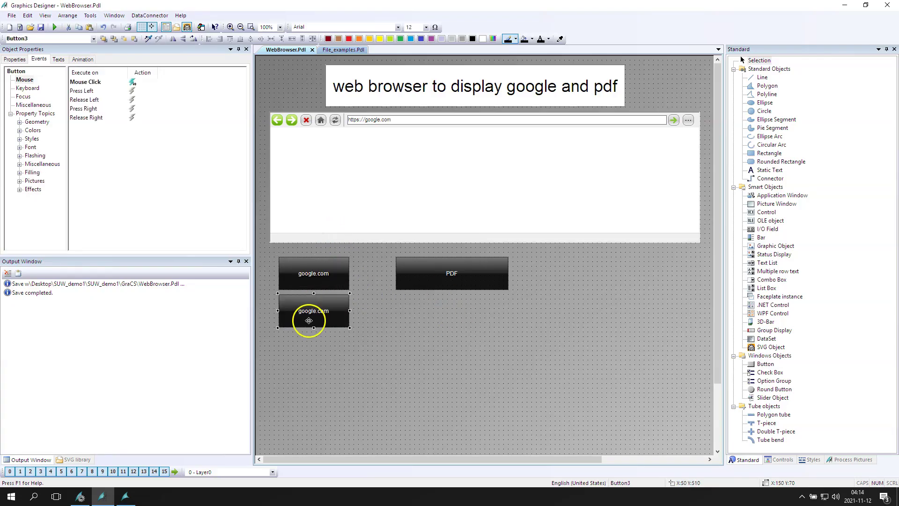
double_click(132, 83)
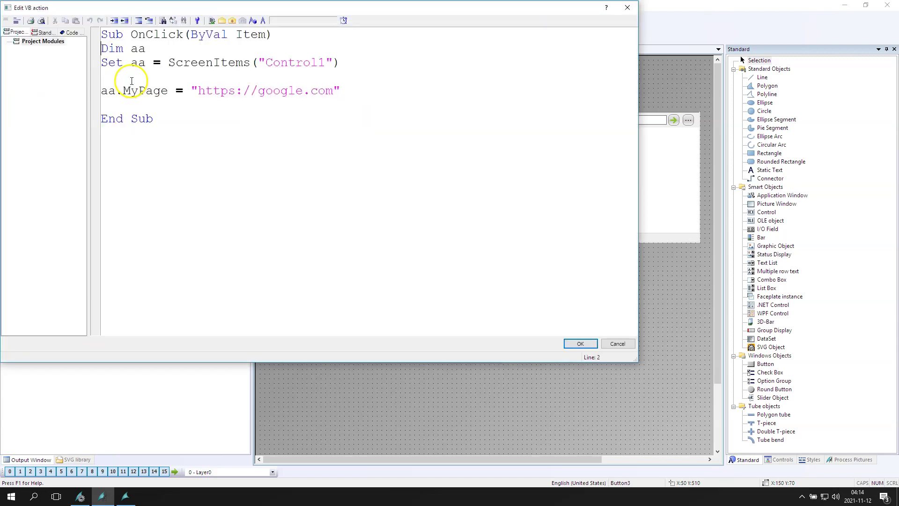
drag(303, 92, 258, 91)
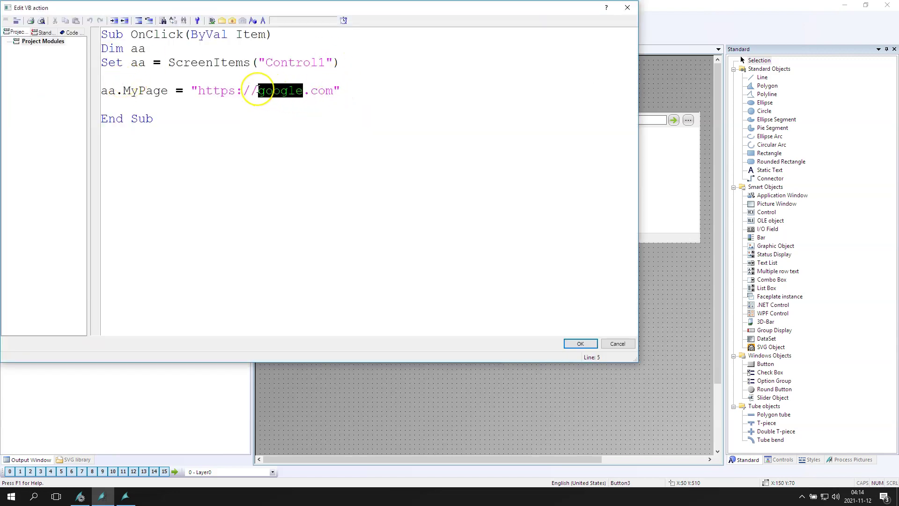
text(siemens)
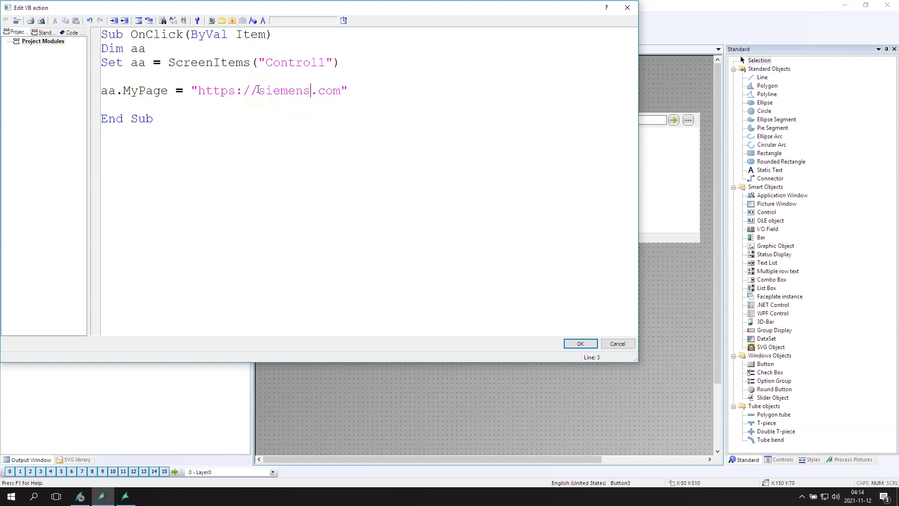
click(580, 343)
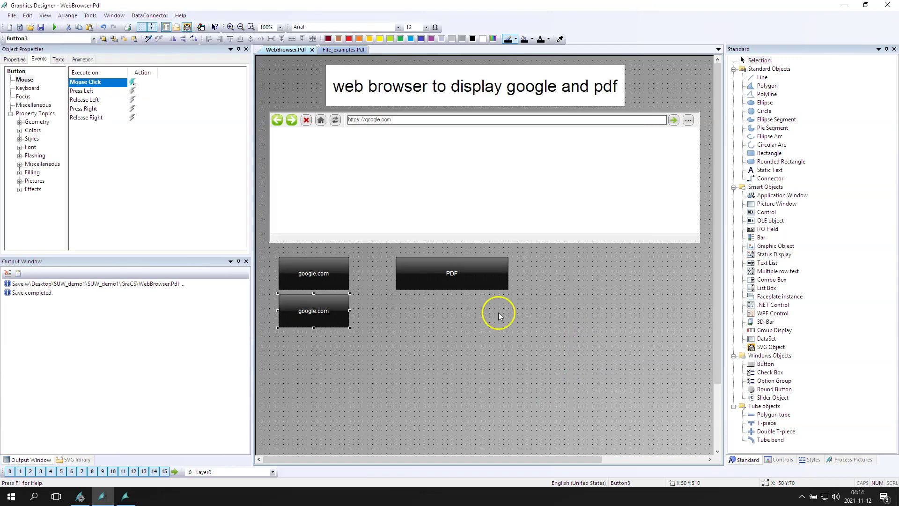
Set the duplicate button's label text to siemens.com.
double_click(299, 313)
drag(100, 263, 7, 255)
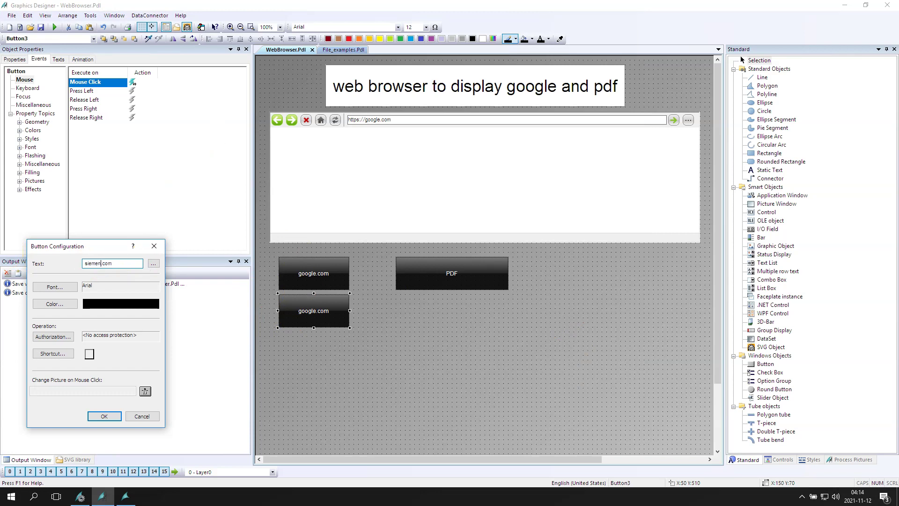
click(105, 416)
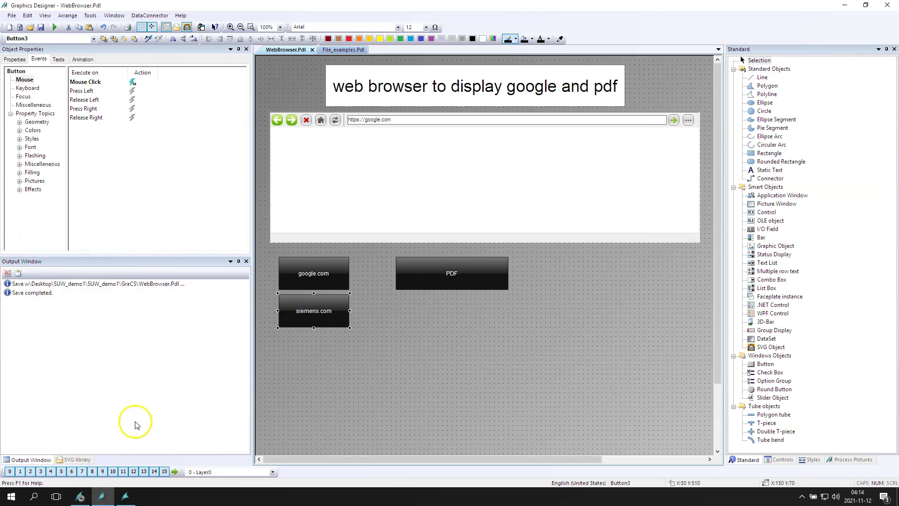
click(505, 382)
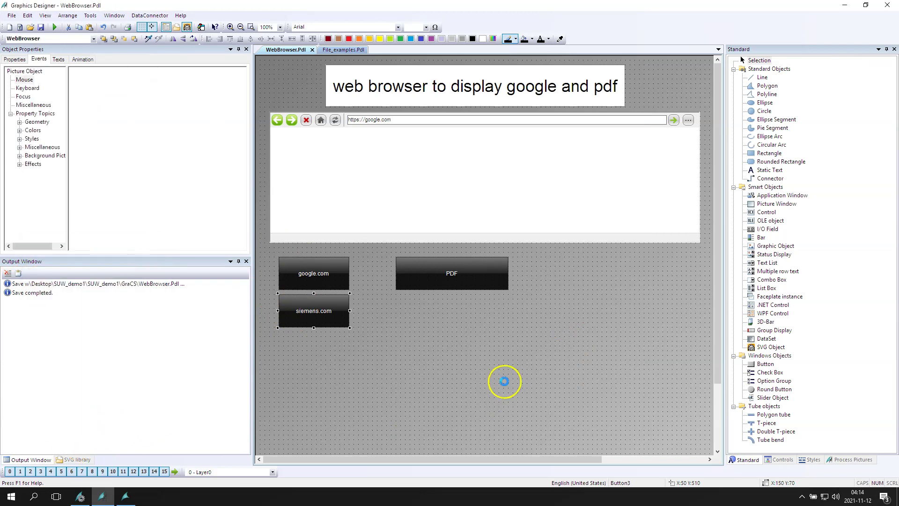
Run the picture in runtime, load siemens.com, accept cookies and dismiss the browser notice.
click(54, 27)
click(64, 258)
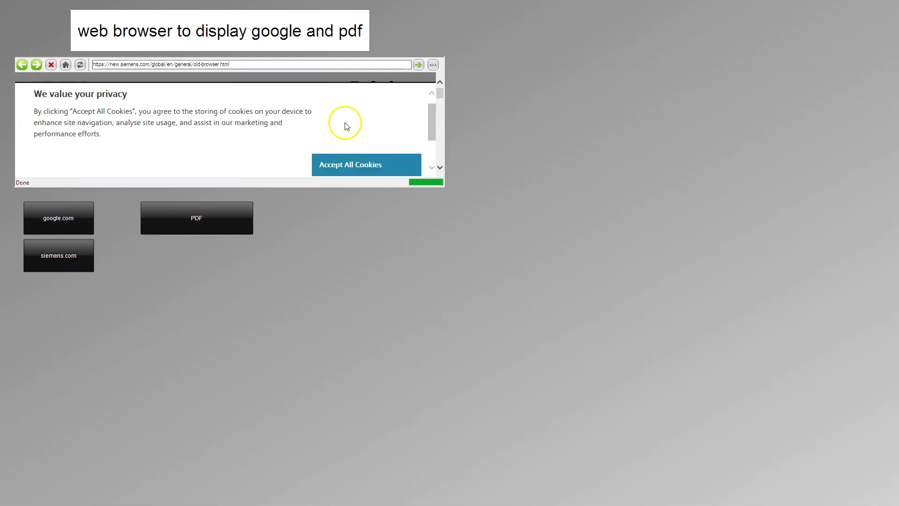
scroll(345, 122, down, 2)
click(366, 141)
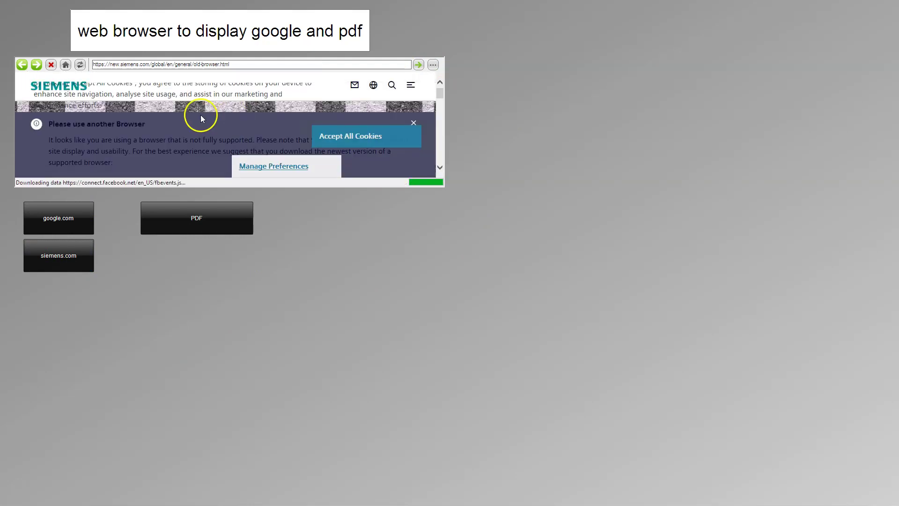
click(414, 124)
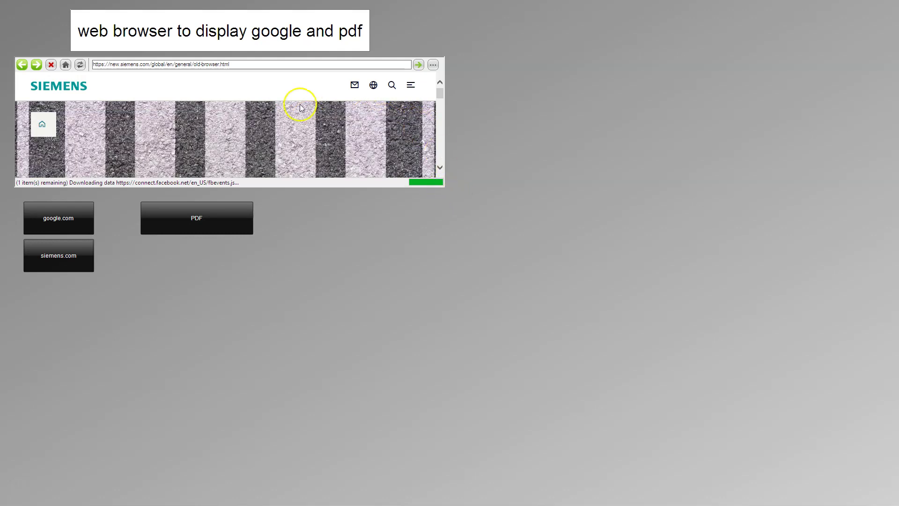
scroll(292, 114, down, 3)
scroll(292, 114, down, 10)
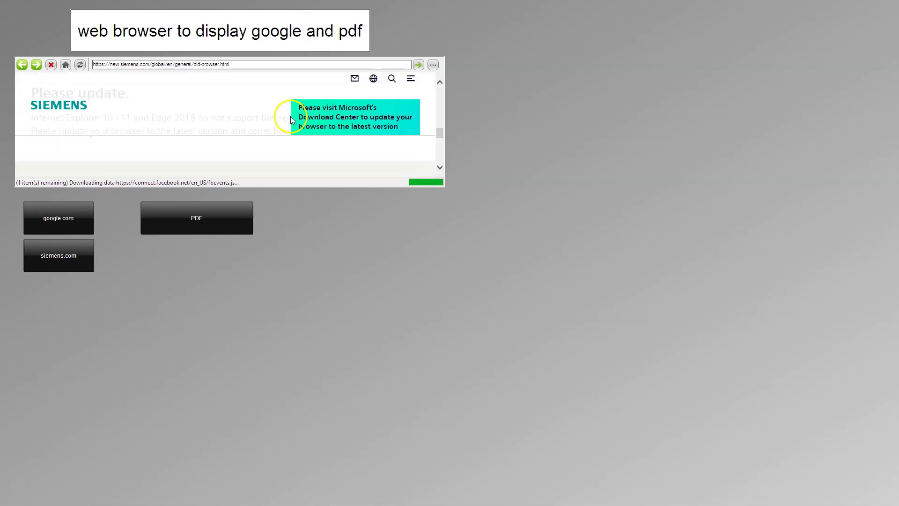
scroll(313, 130, up, 10)
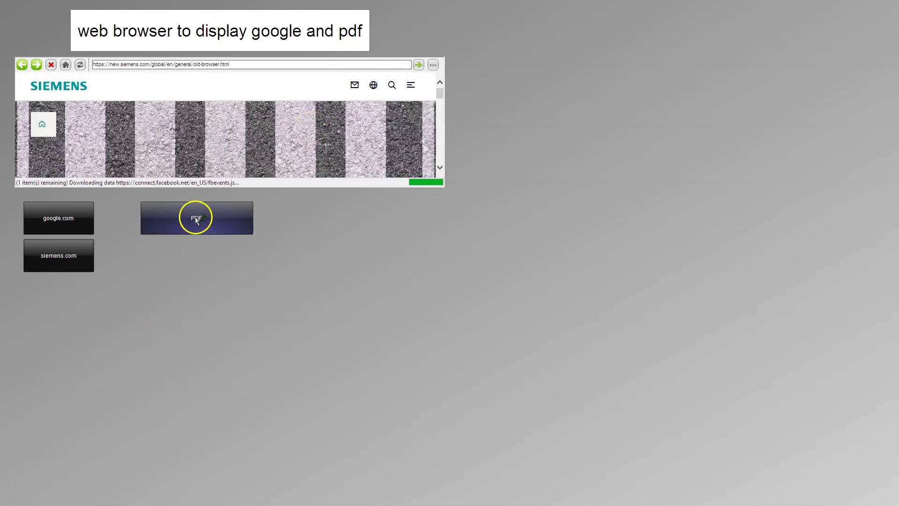
Load Trends.pdf with the PDF button, then go back to the Siemens page.
click(156, 213)
scroll(148, 100, down, 10)
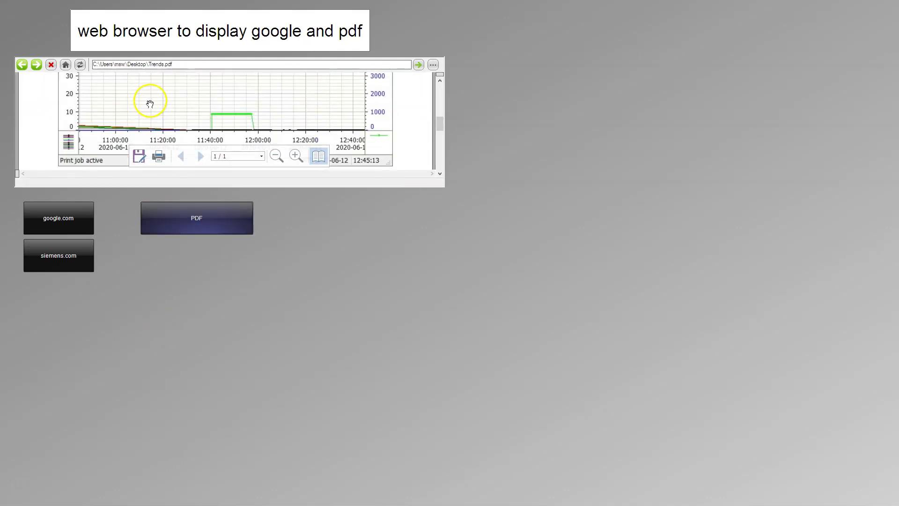
click(21, 64)
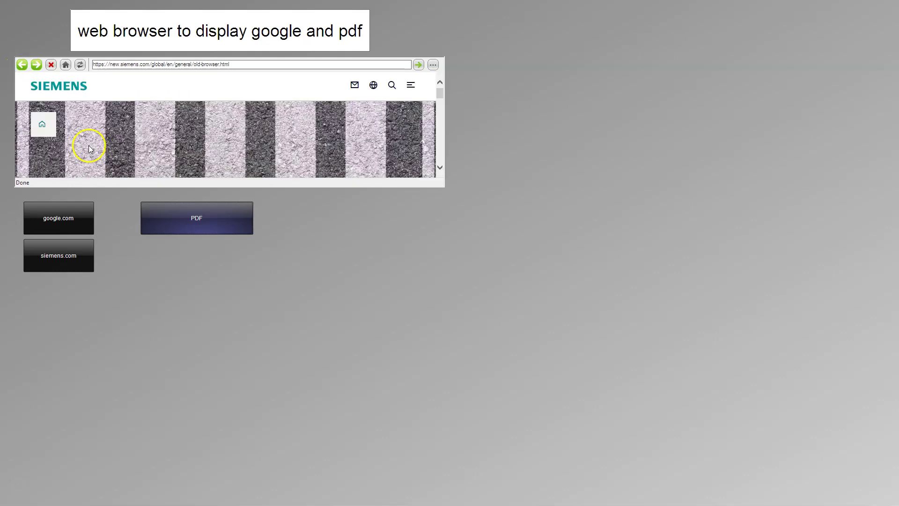
scroll(199, 136, down, 6)
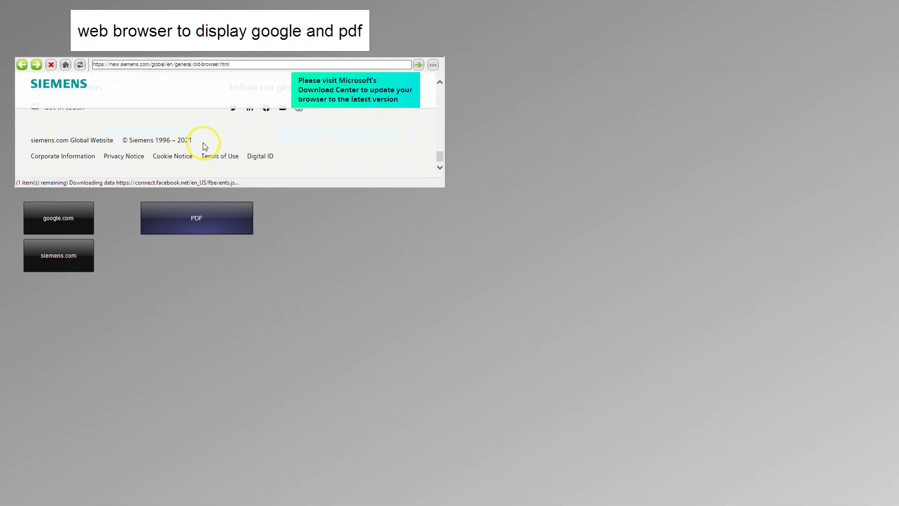